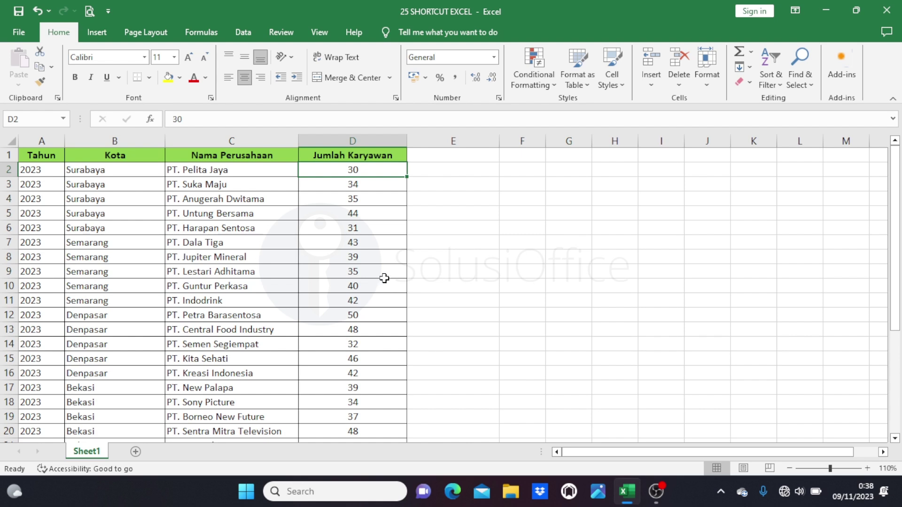
# Select the whole data range around cell C5, extend the selection to the entire sheet, and return to cell D5
pyautogui.click(246, 215)
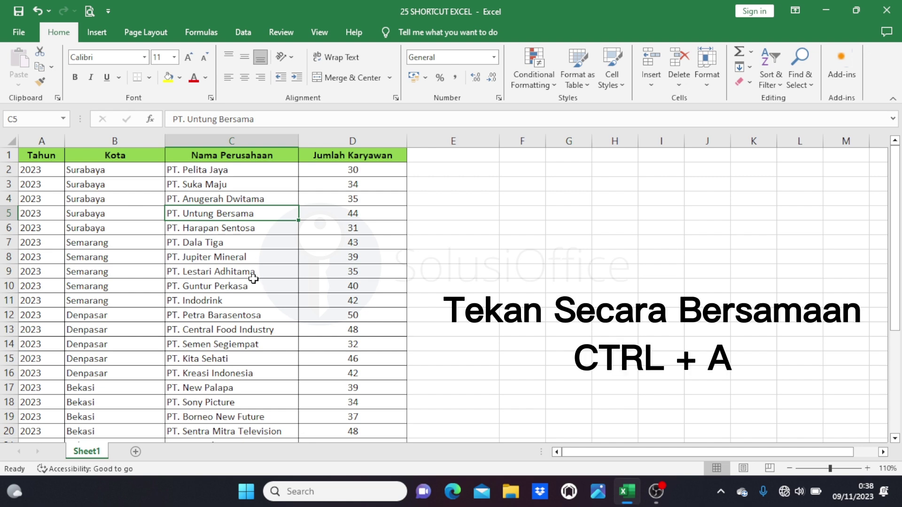
pyautogui.hotkey('ctrl', 'a')
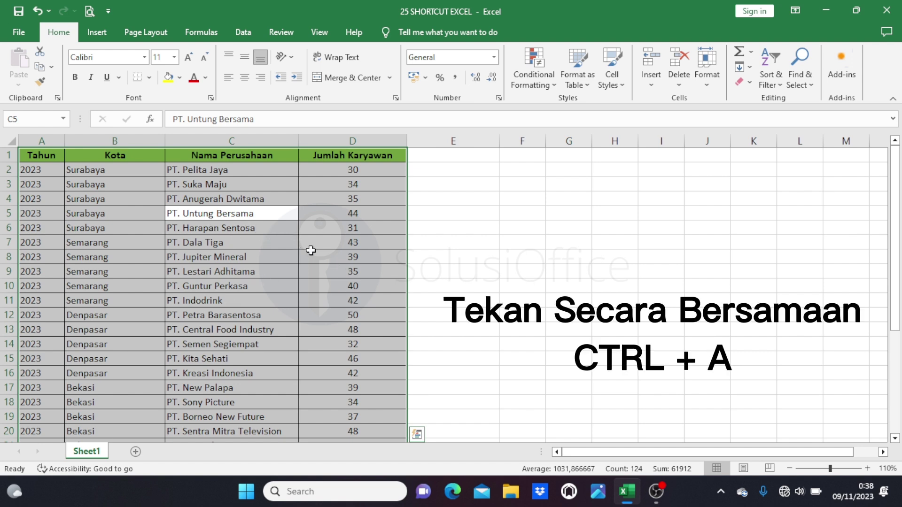
pyautogui.hotkey('ctrl', 'a')
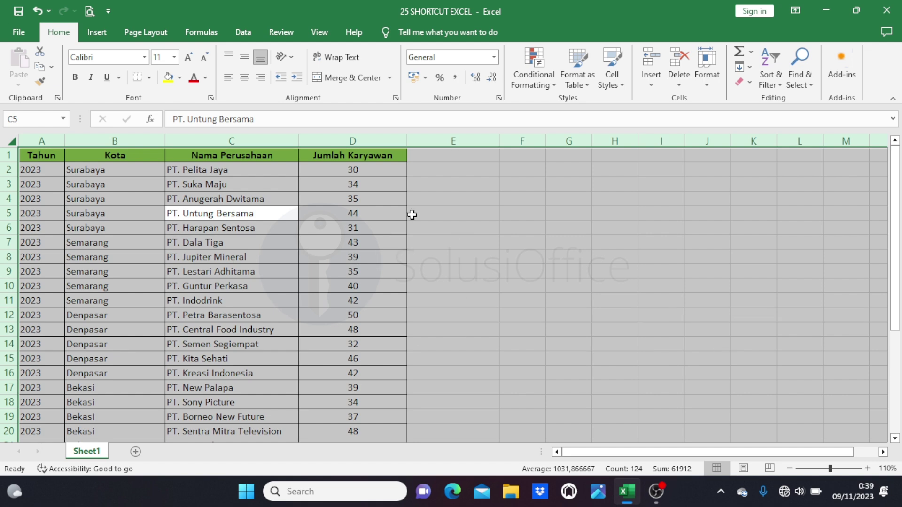
pyautogui.click(368, 215)
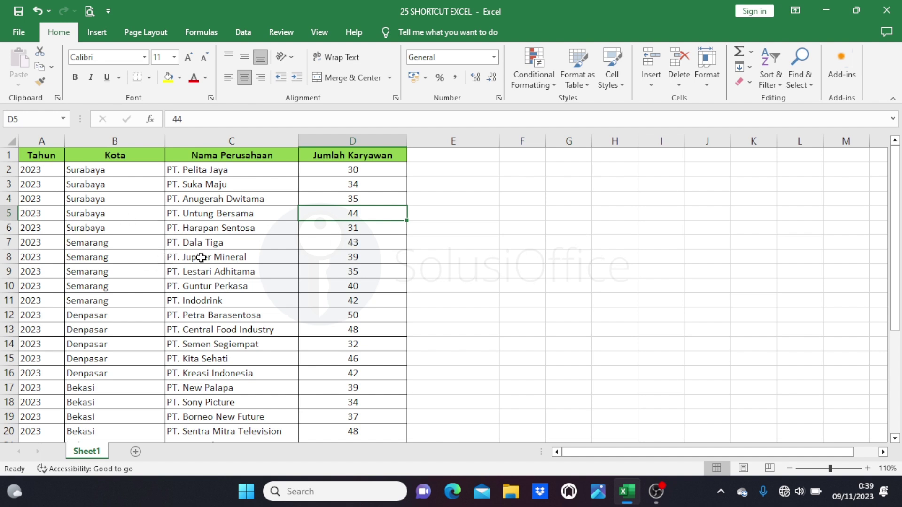
# Remove all borders and the fill colour from the entire data range, including its header row
pyautogui.click(227, 245)
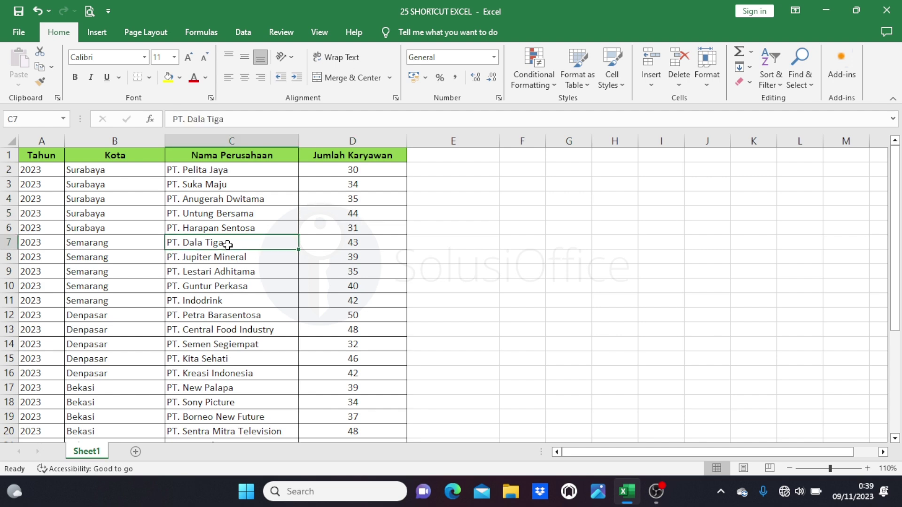
pyautogui.hotkey('ctrl', 'a')
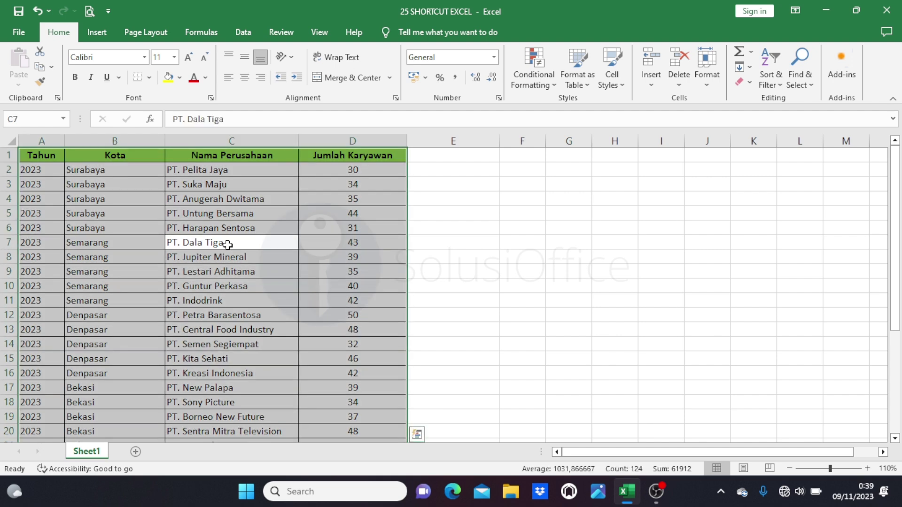
pyautogui.click(149, 77)
pyautogui.click(170, 175)
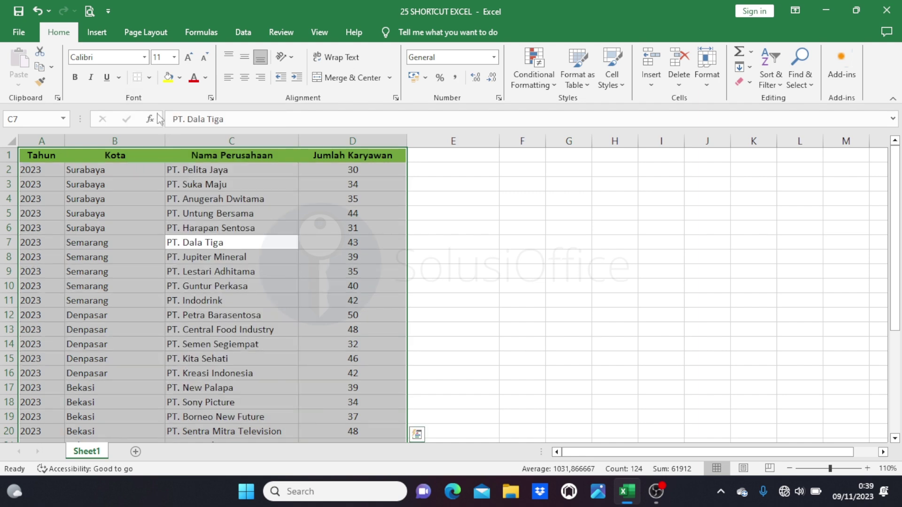
pyautogui.click(179, 77)
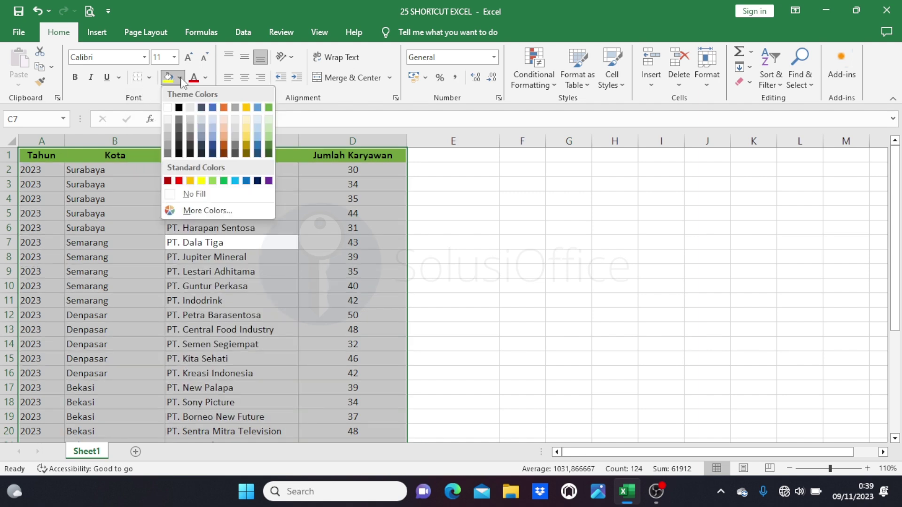
pyautogui.click(205, 195)
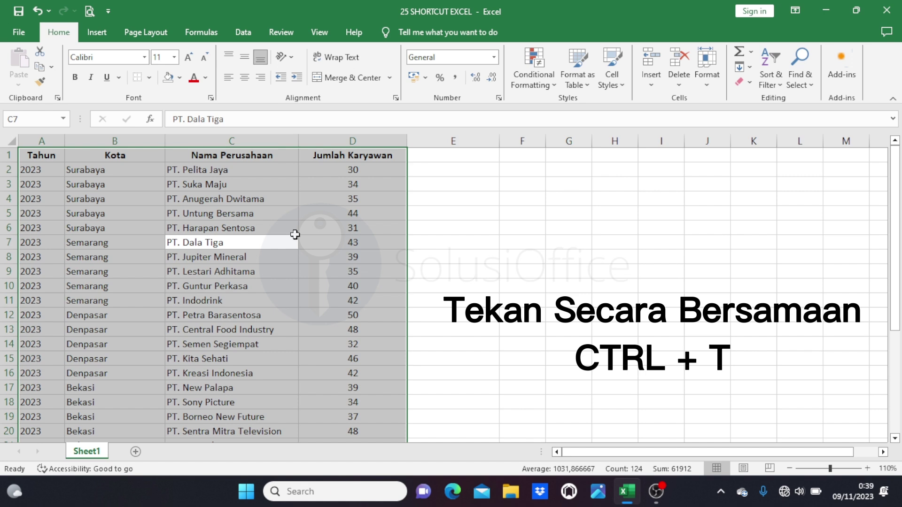
# Convert the range A1:D31 into a table with headers, and undo the conversion
pyautogui.hotkey('ctrl', 't')
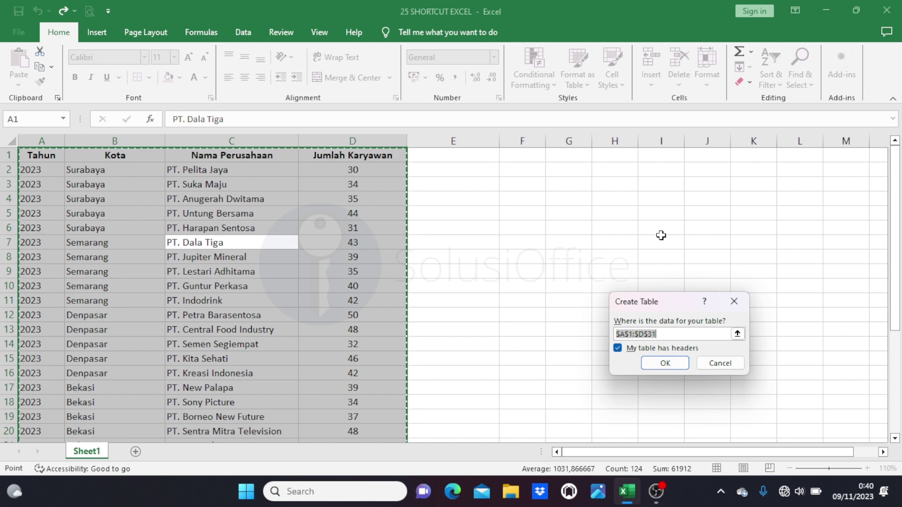
pyautogui.press('Return')
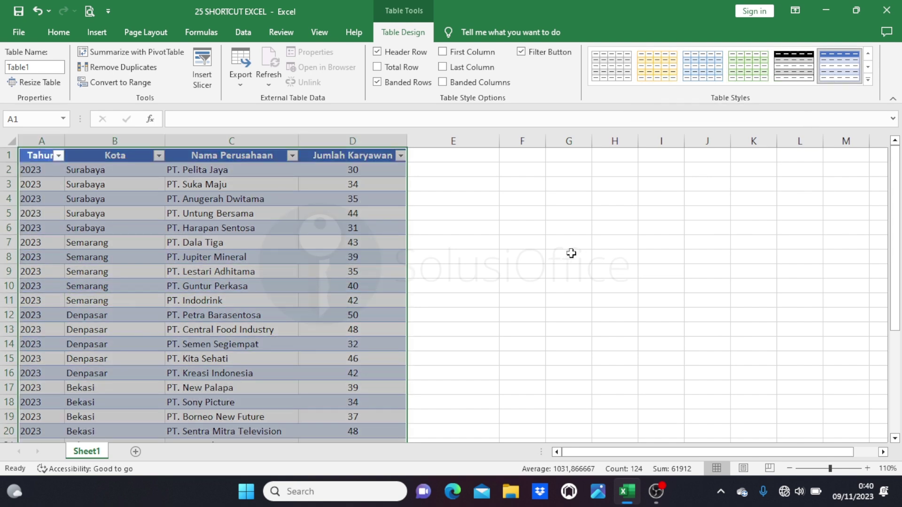
pyautogui.hotkey('ctrl', 'z')
pyautogui.click(439, 229)
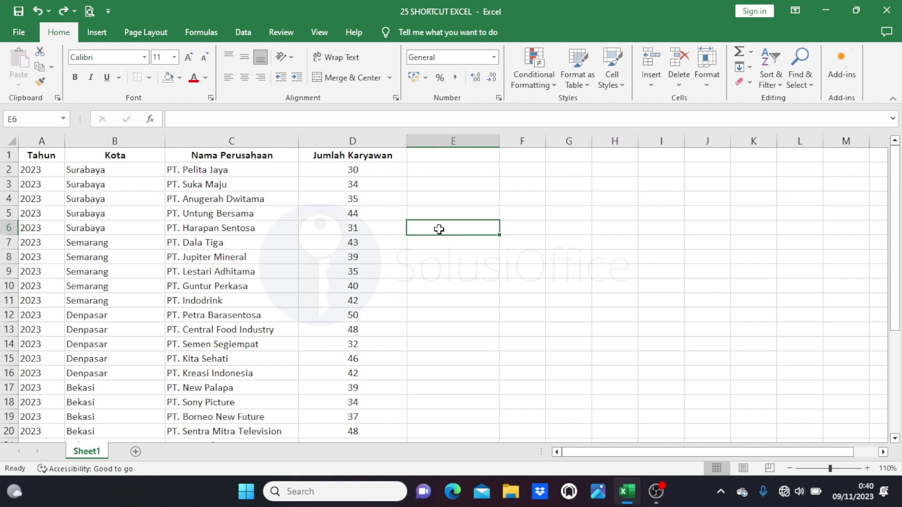
# Insert a default column chart from the company names and employee counts in C1:D8, and undo the insertion
pyautogui.click(258, 154)
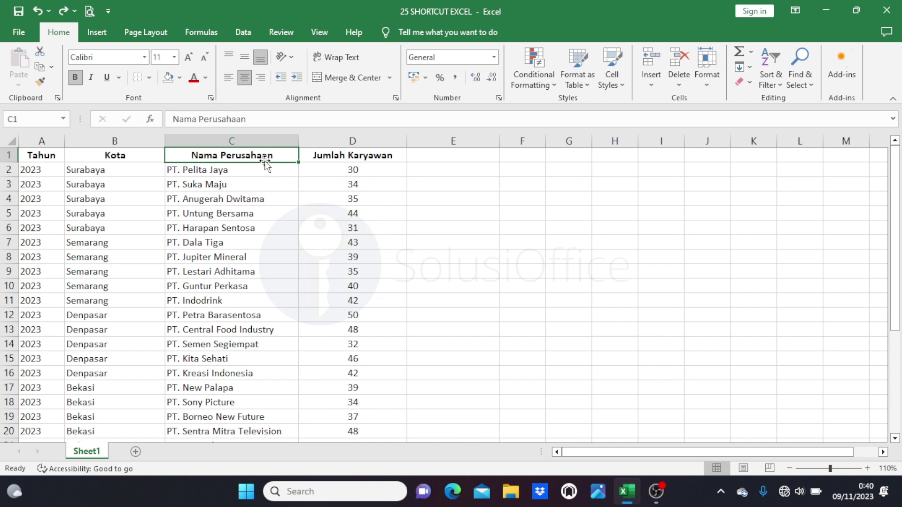
pyautogui.moveTo(274, 155); pyautogui.dragTo(358, 256)
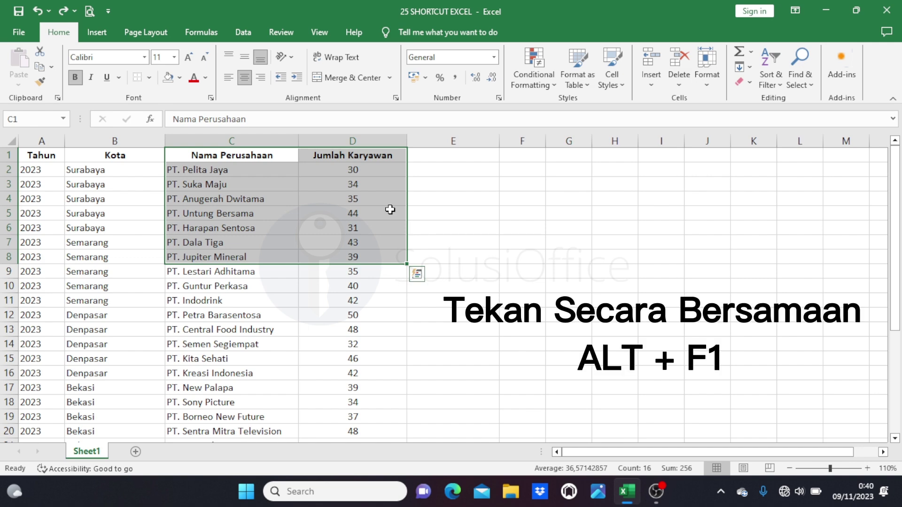
pyautogui.hotkey('alt', 'F1')
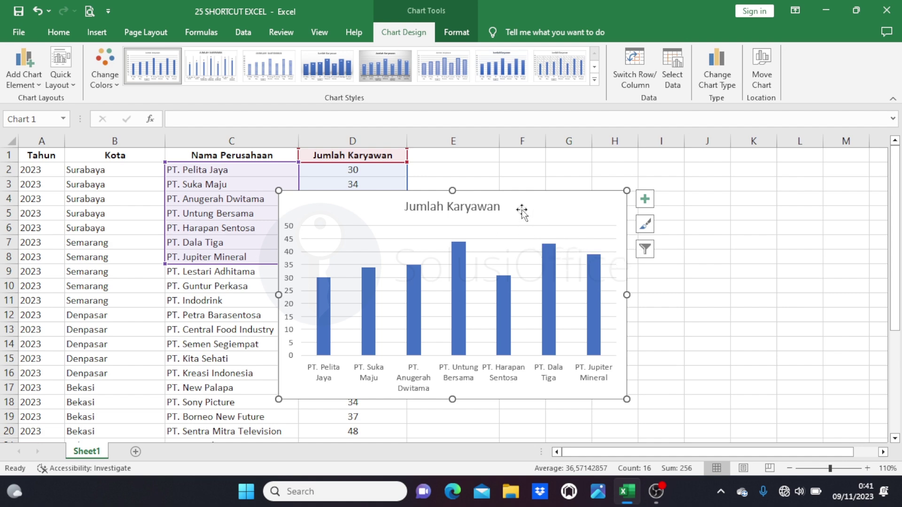
pyautogui.hotkey('ctrl', 'z')
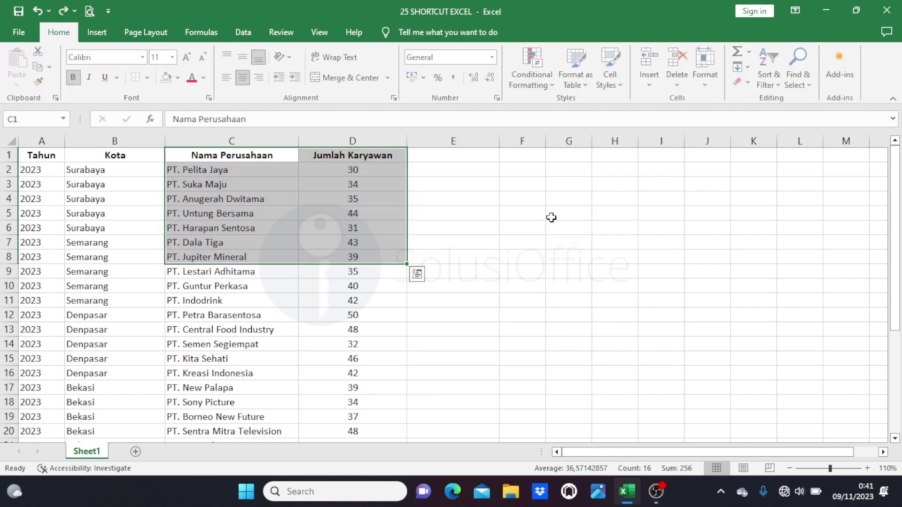
# Add filter buttons to the data's header row, and undo the filter
pyautogui.click(381, 217)
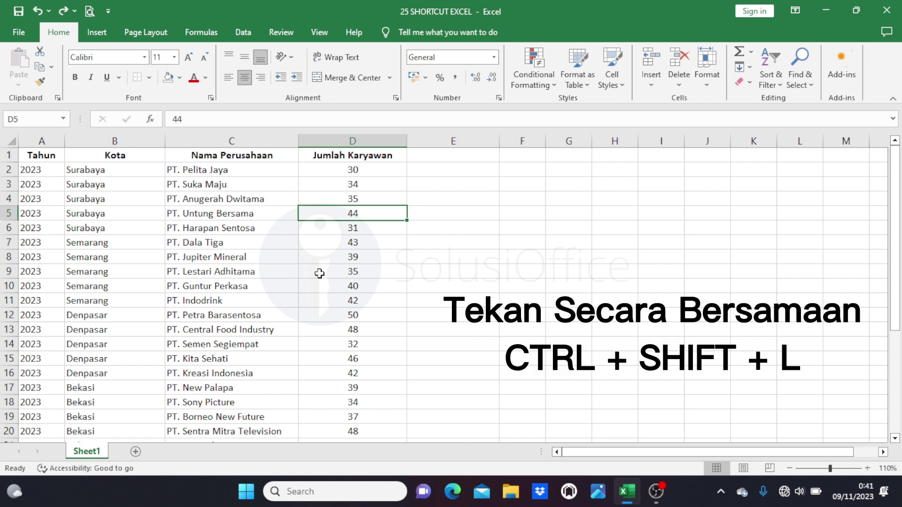
pyautogui.hotkey('ctrl', 'shift', 'l')
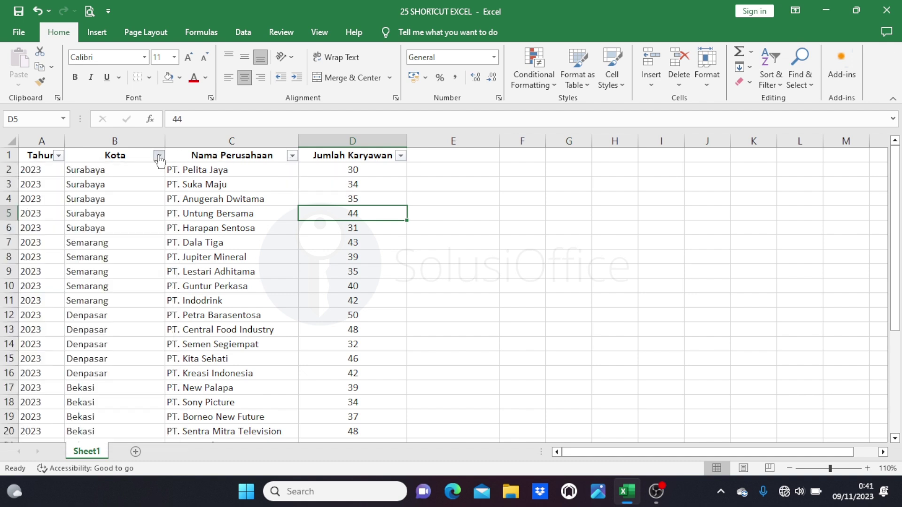
pyautogui.hotkey('ctrl', 'z')
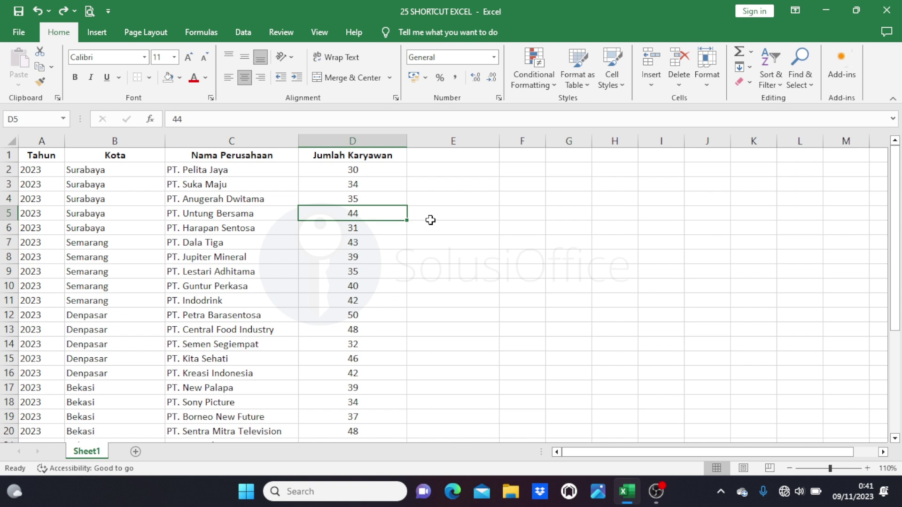
# Jump between the edges of the data, from D1 to A1 and back, and down to D31 and back up to D1
pyautogui.click(346, 155)
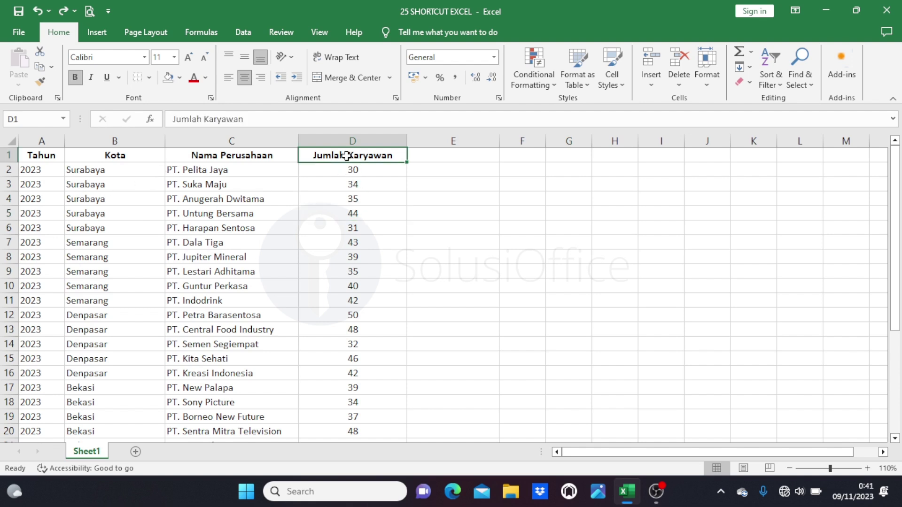
pyautogui.click(56, 158)
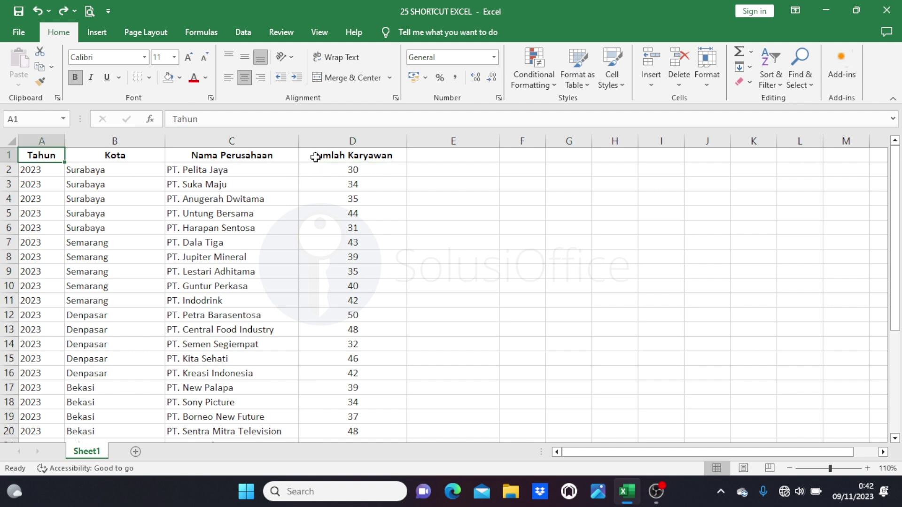
pyautogui.click(315, 156)
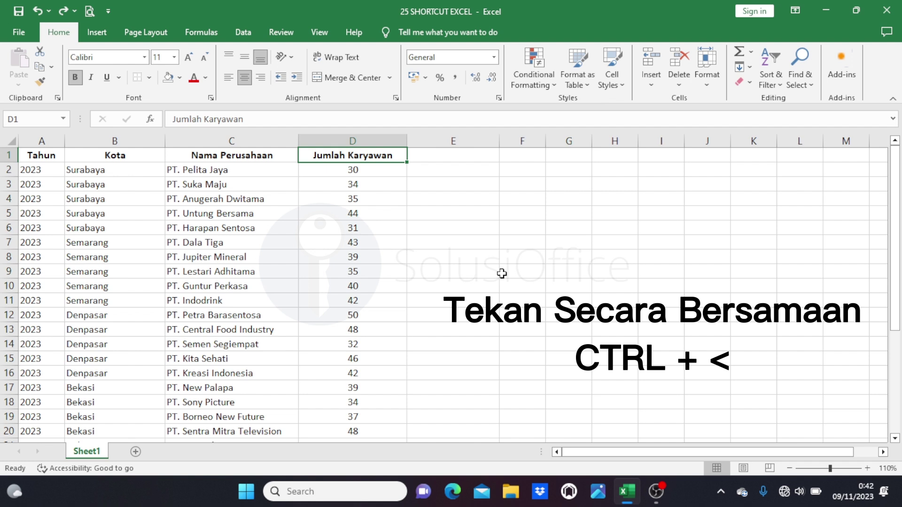
pyautogui.hotkey('ctrl', 'Left')
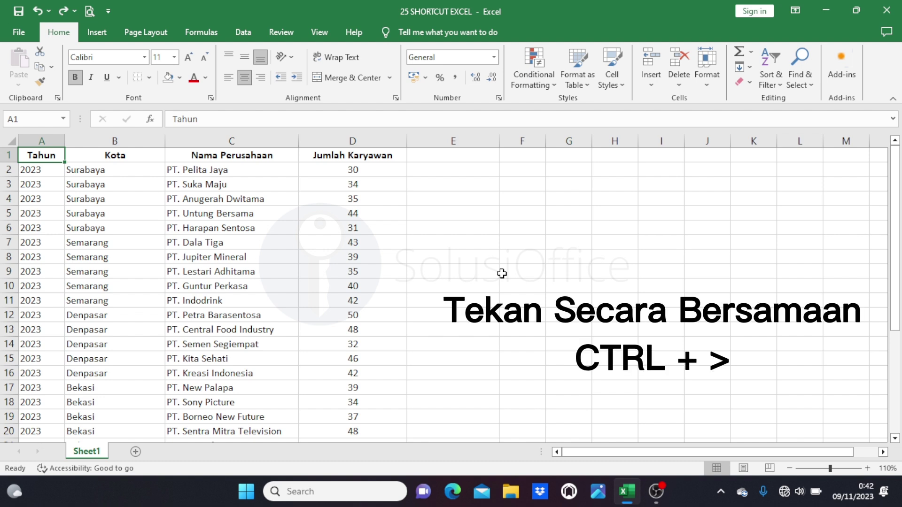
pyautogui.hotkey('ctrl', 'Right')
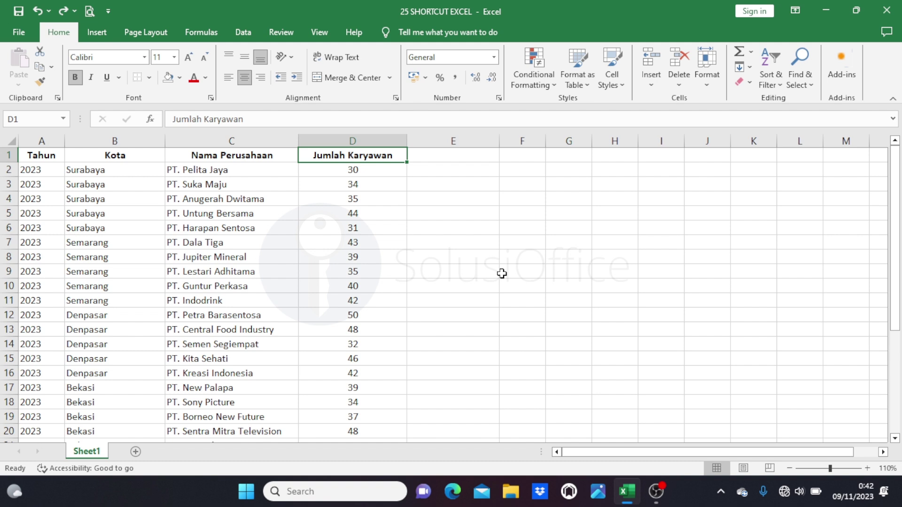
pyautogui.hotkey('ctrl', 'Down')
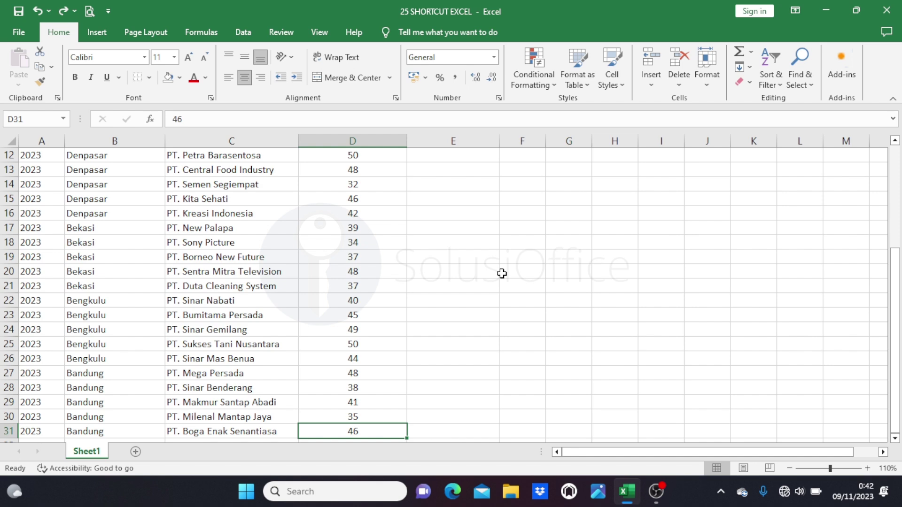
pyautogui.hotkey('ctrl', 'Up')
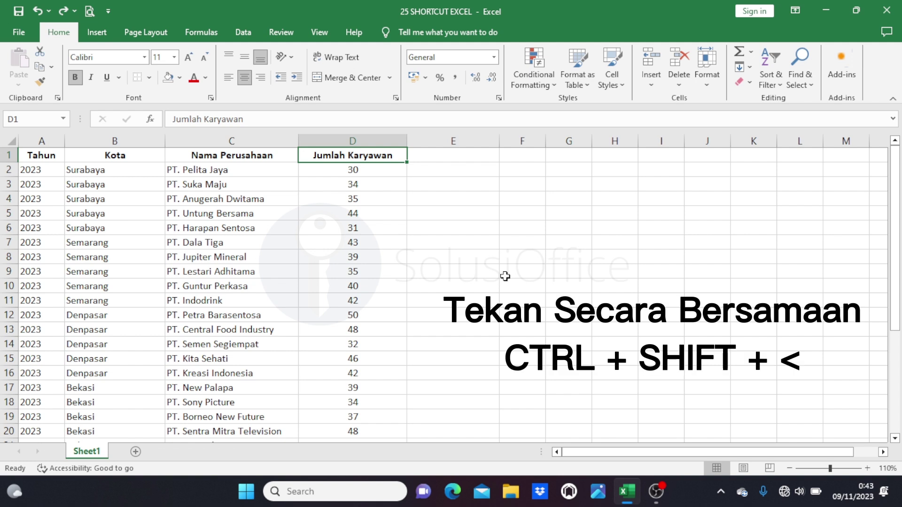
# Select the header row A1:D1 starting from D1, and select it again starting from A1
pyautogui.hotkey('ctrl', 'shift', 'Left')
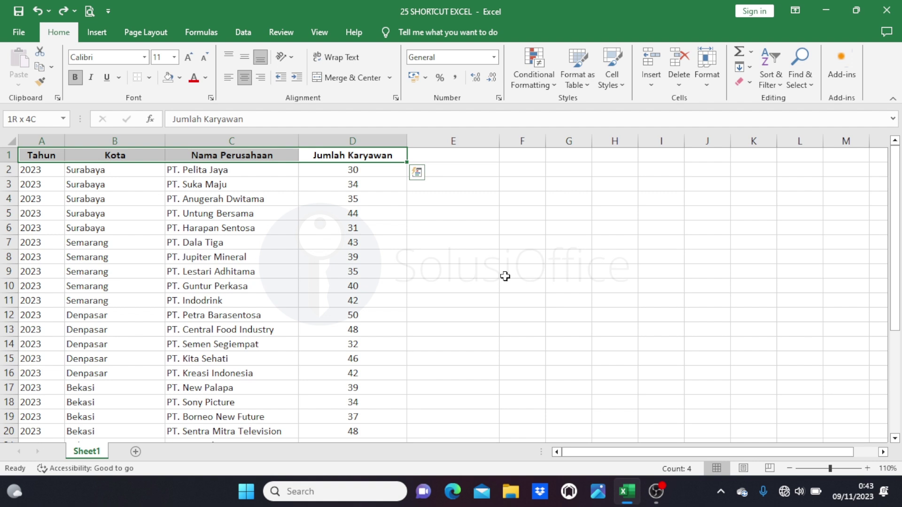
pyautogui.press('Left')
pyautogui.press('Left')
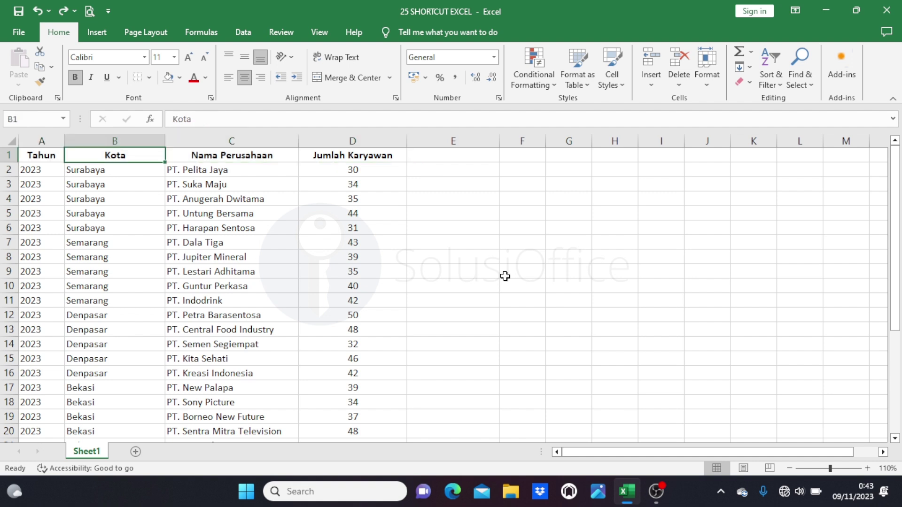
pyautogui.press('Left')
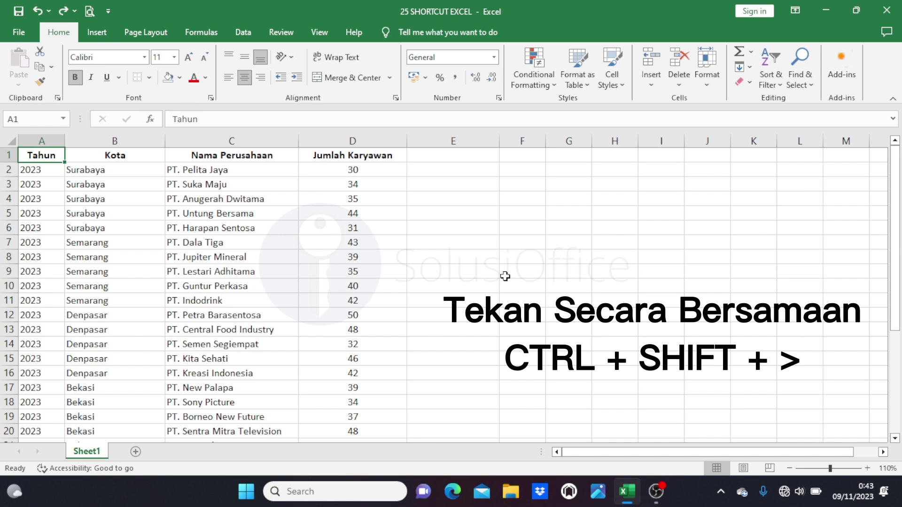
pyautogui.hotkey('ctrl', 'shift', 'Right')
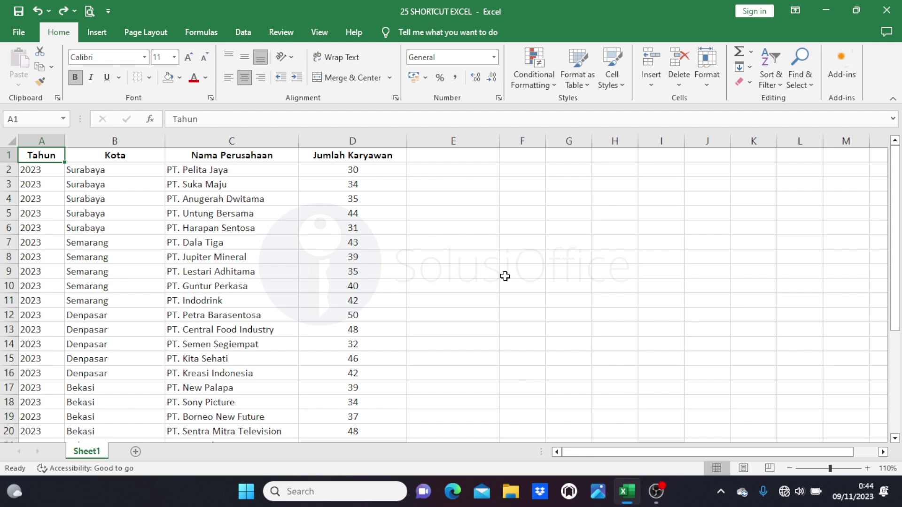
# Select the Tahun column A1:A31 downward from its header, and select it again upward from A31
pyautogui.hotkey('ctrl', 'shift', 'Down')
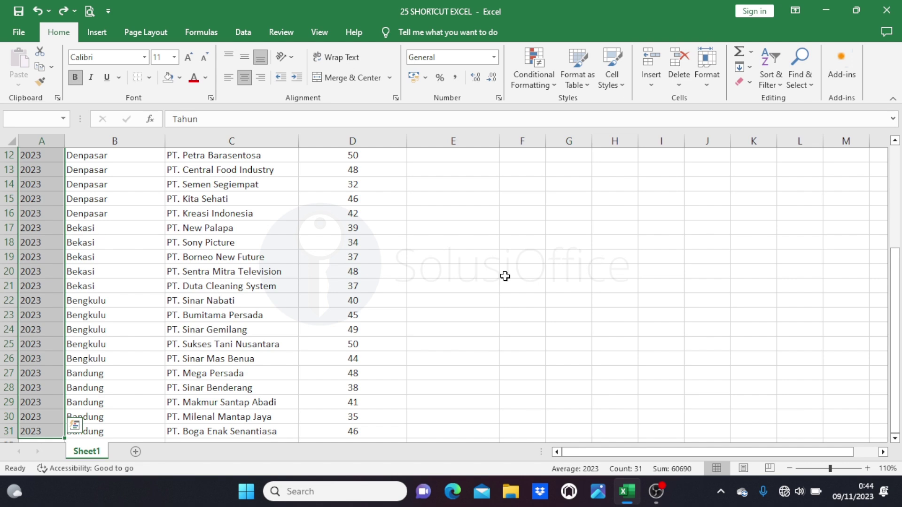
pyautogui.press('Down')
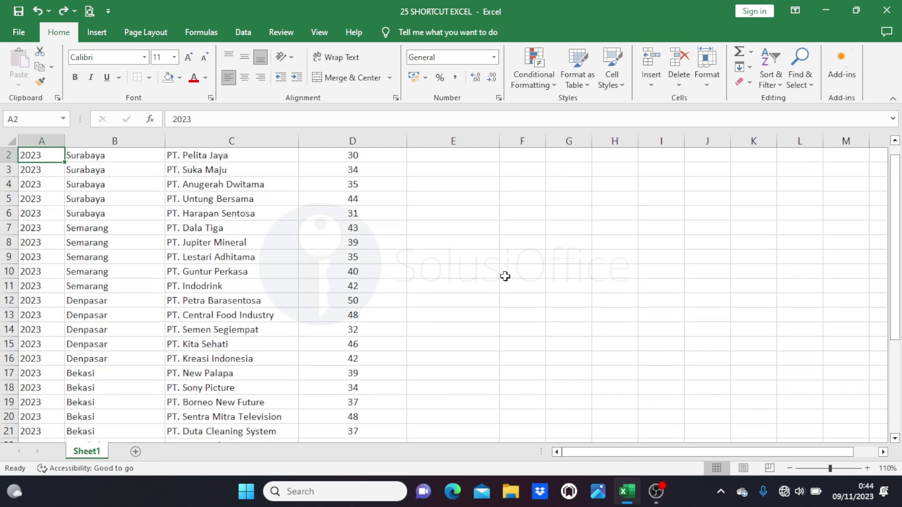
pyautogui.hotkey('ctrl', 'Down')
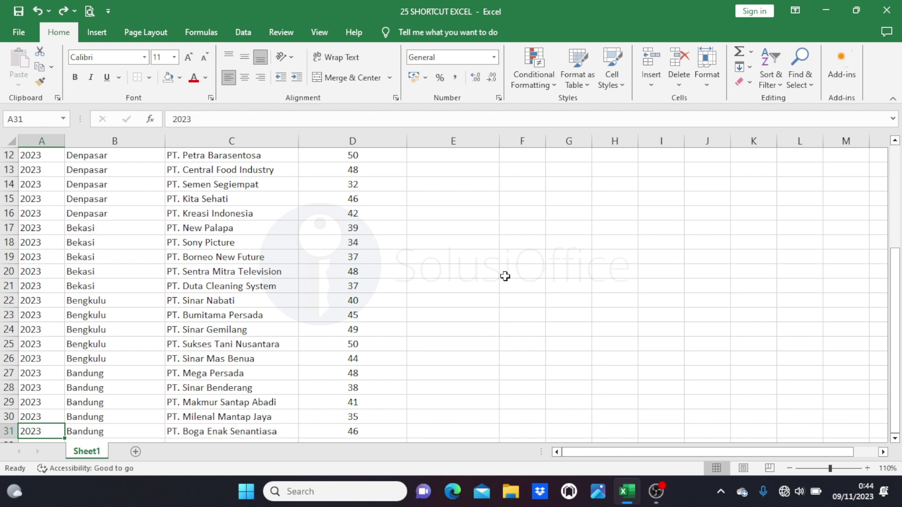
pyautogui.hotkey('ctrl', 'shift', 'Up')
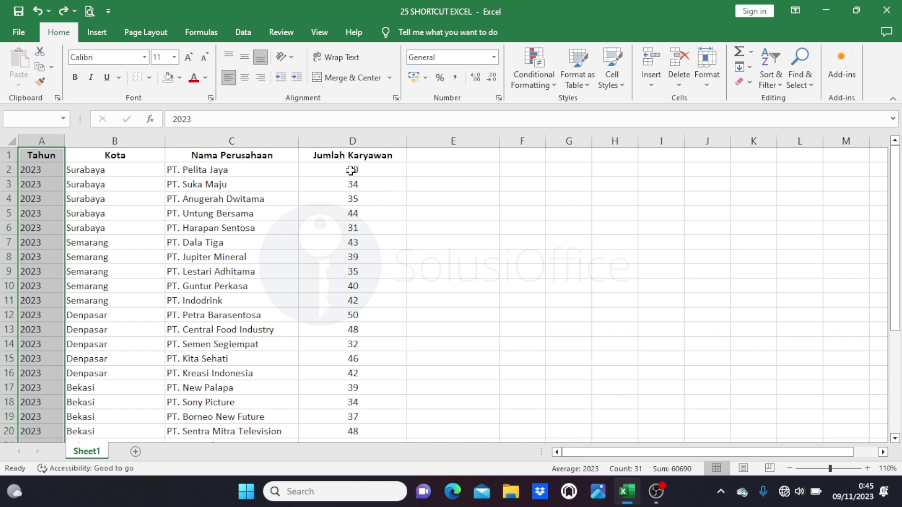
# Open the cell format settings for D2:D9, view the Accounting, Date and Percentage number categories, and close them without applying
pyautogui.moveTo(351, 170); pyautogui.dragTo(378, 266)
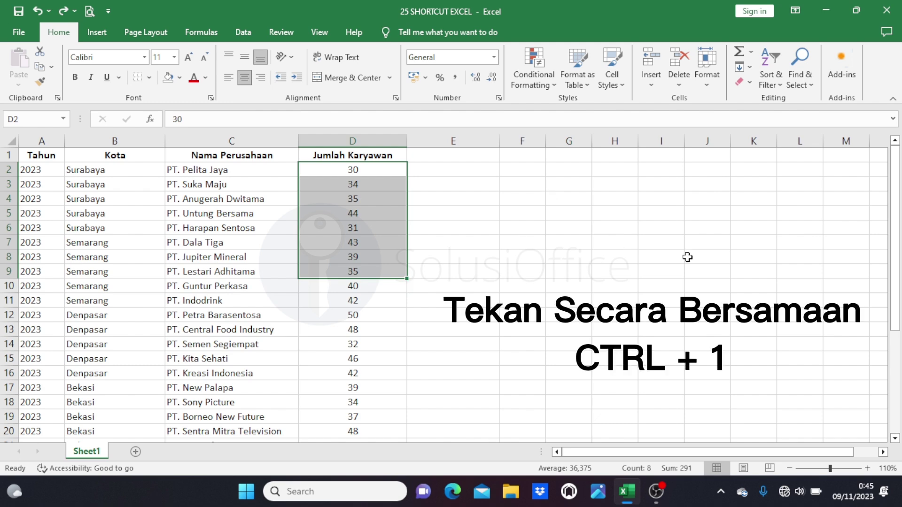
pyautogui.hotkey('ctrl', '1')
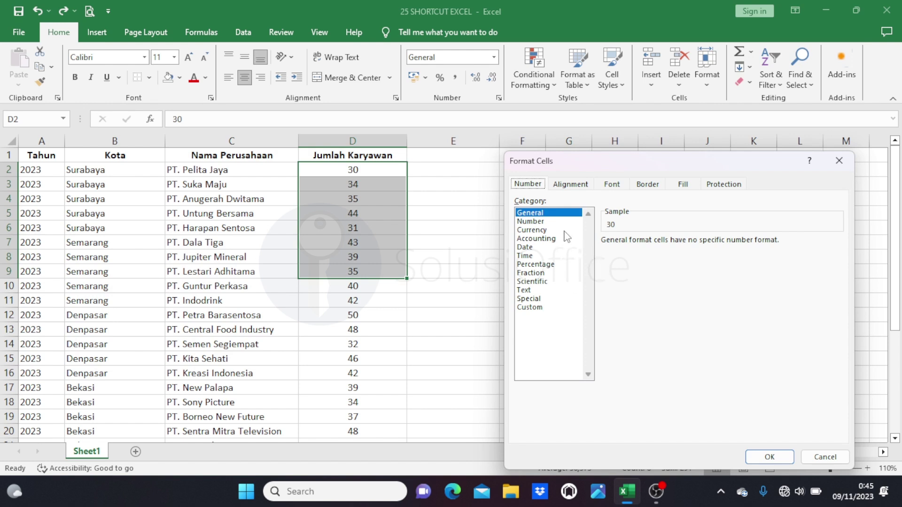
pyautogui.click(547, 239)
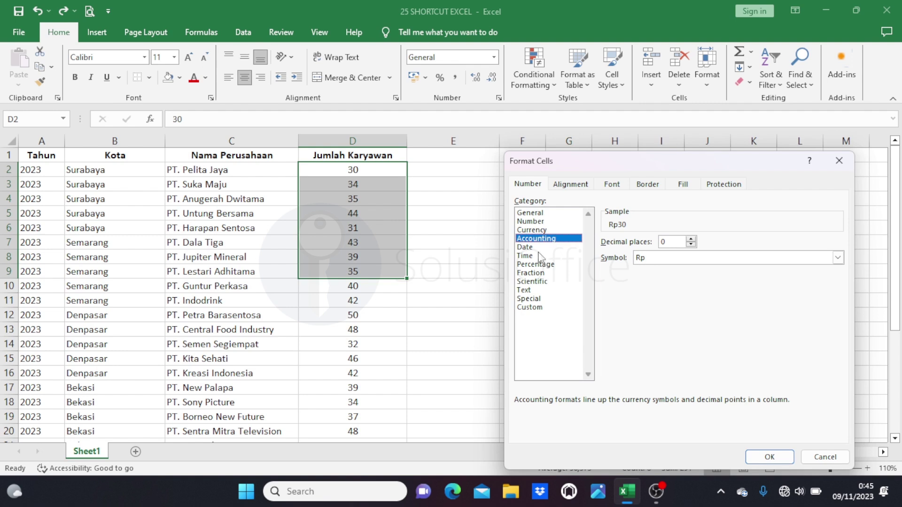
pyautogui.click(533, 247)
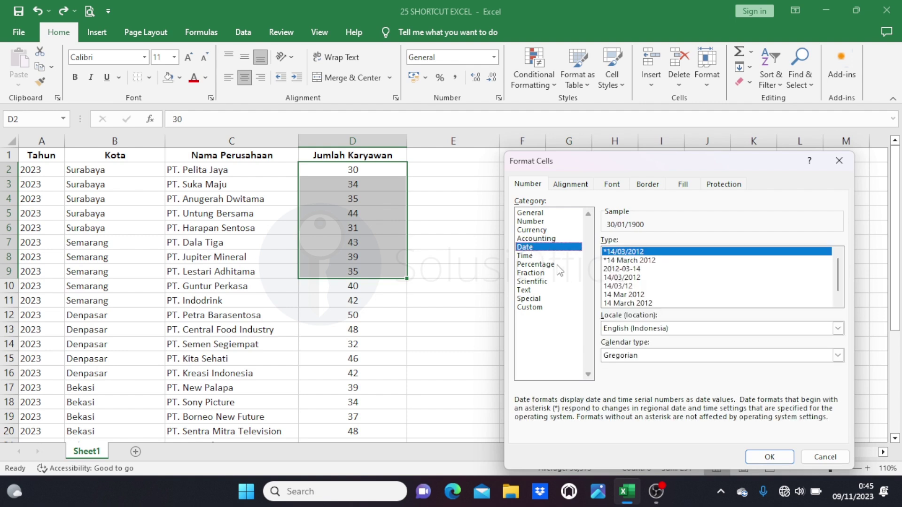
pyautogui.click(557, 265)
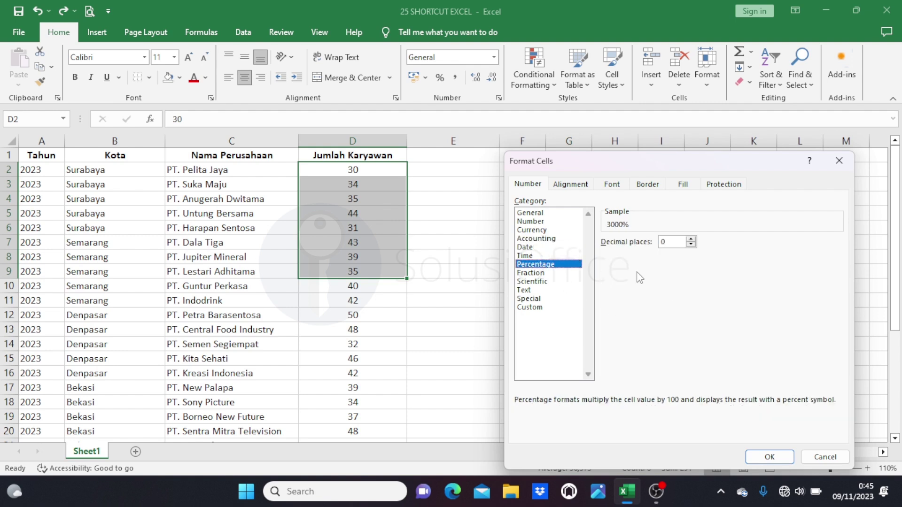
pyautogui.click(838, 160)
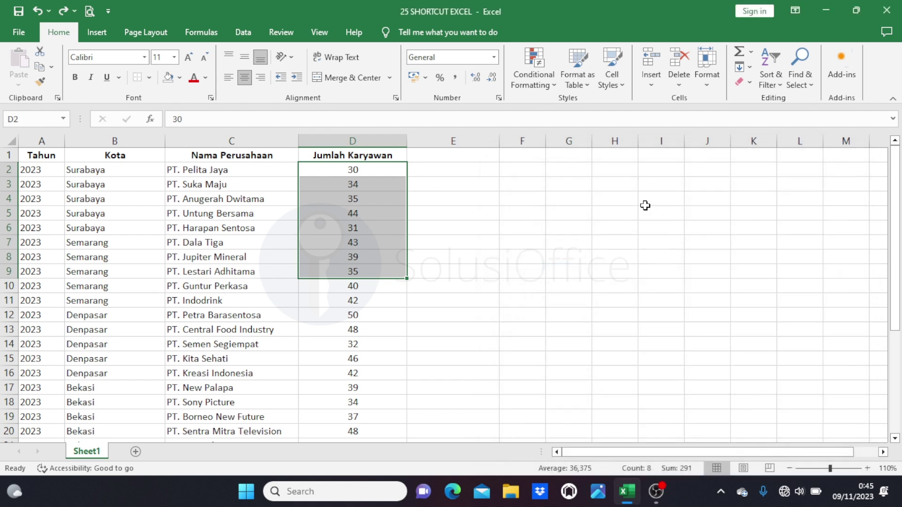
# Copy the Jumlah Karyawan values in D2:D7 and paste them starting at F2
pyautogui.click(365, 168)
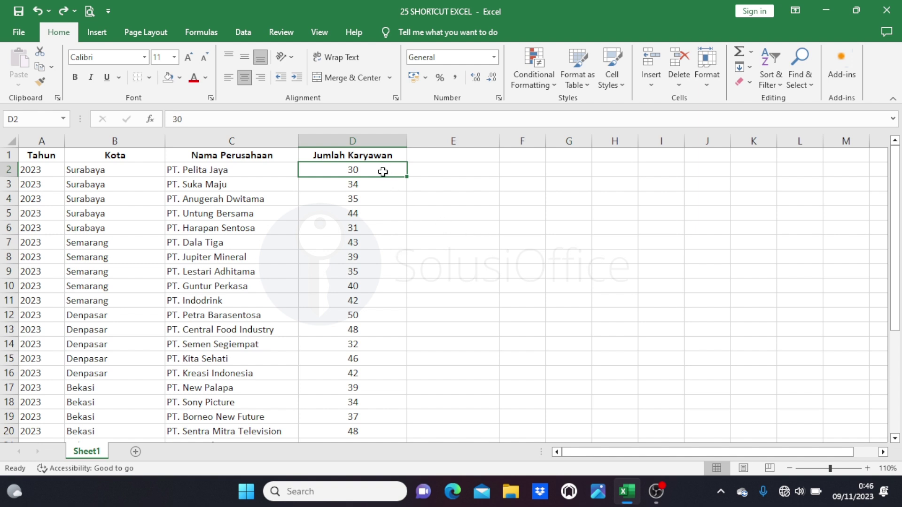
pyautogui.moveTo(380, 171); pyautogui.dragTo(390, 241)
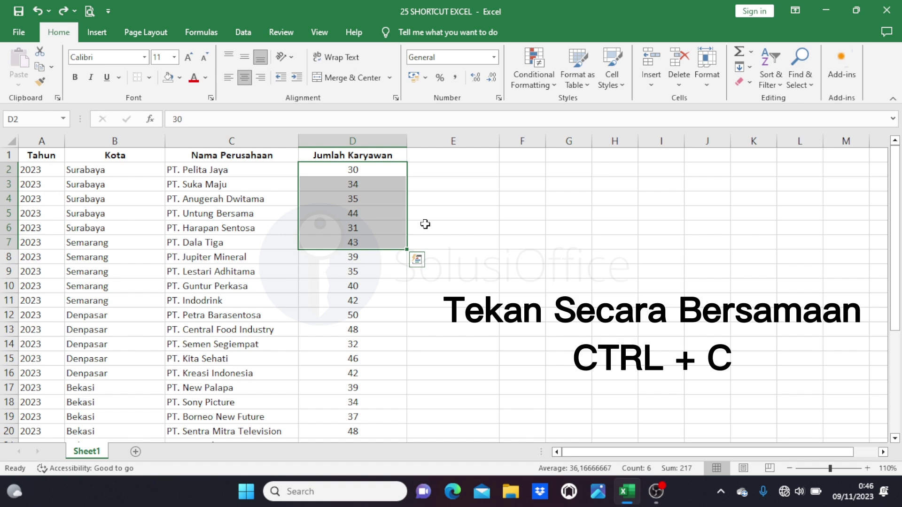
pyautogui.hotkey('ctrl', 'c')
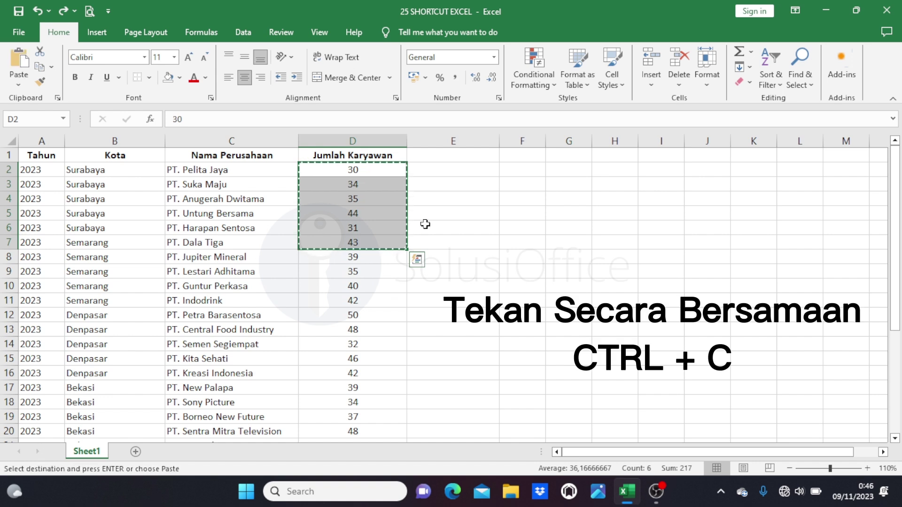
pyautogui.click(522, 170)
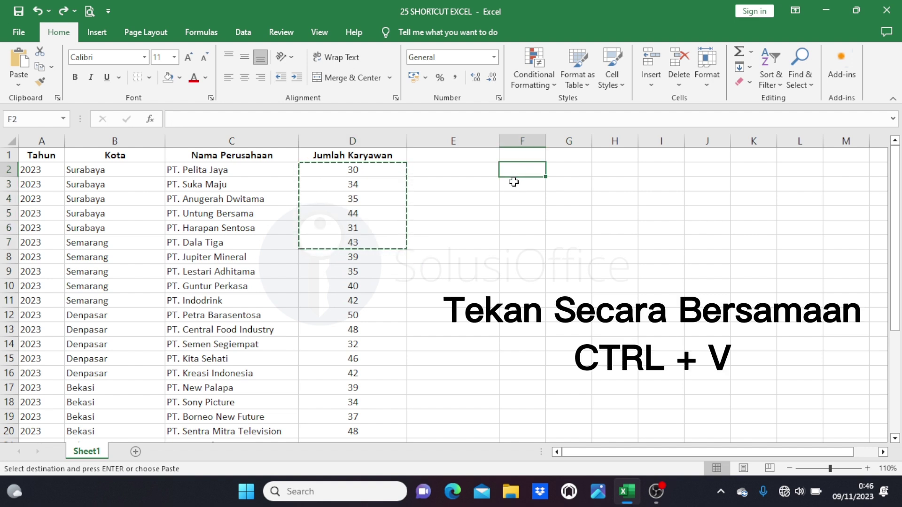
pyautogui.hotkey('ctrl', 'v')
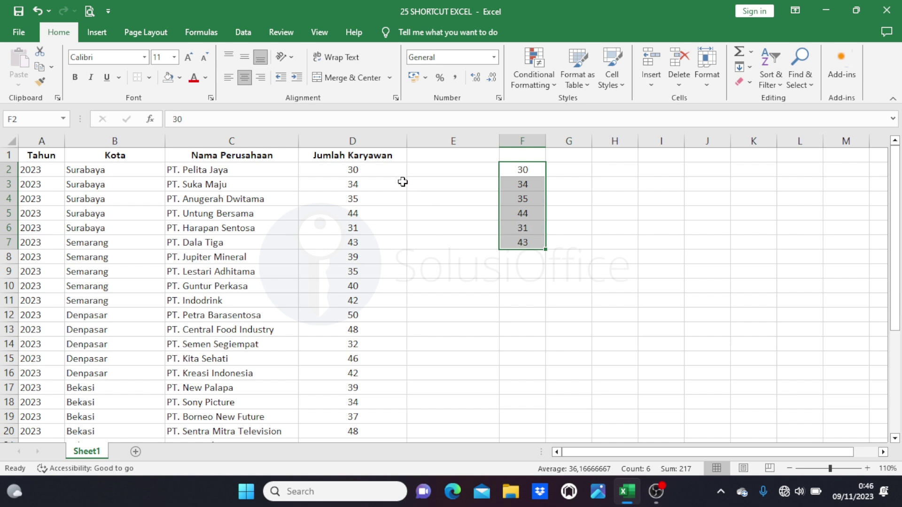
# Cut the Jumlah Karyawan values in D2:D7, paste them at H2, and check the source and destination ranges
pyautogui.moveTo(382, 173); pyautogui.dragTo(398, 238)
pyautogui.hotkey('ctrl', 'x')
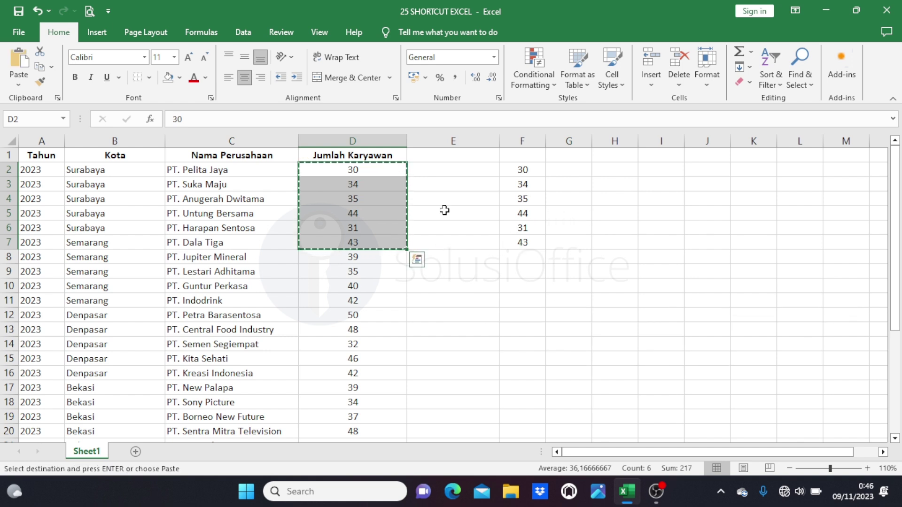
pyautogui.click(606, 171)
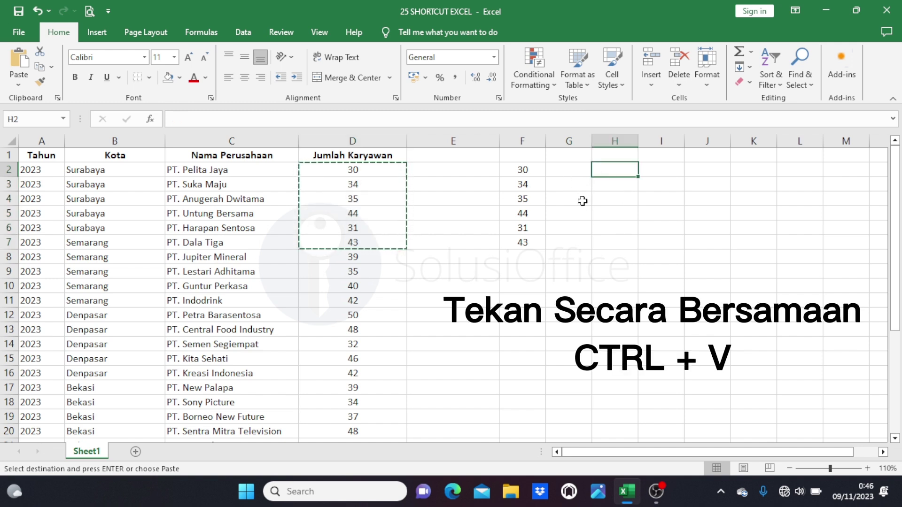
pyautogui.hotkey('ctrl', 'v')
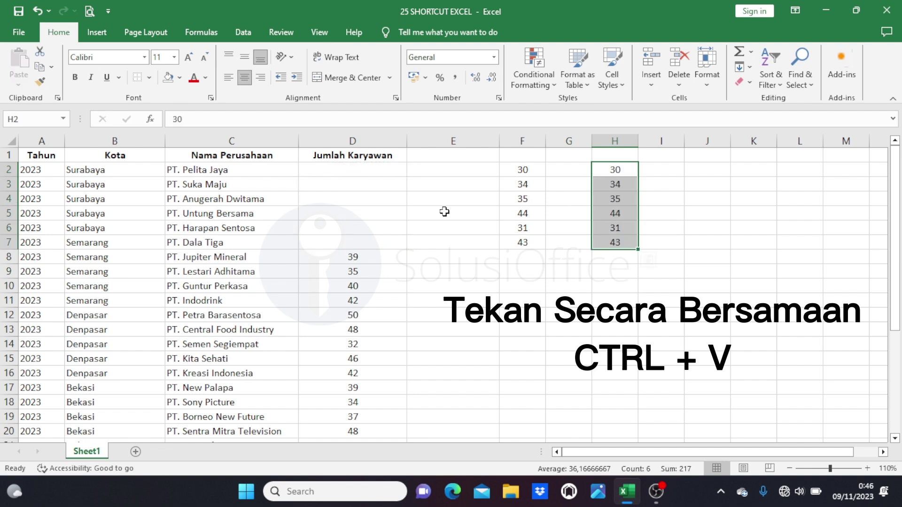
pyautogui.moveTo(368, 170); pyautogui.dragTo(377, 240)
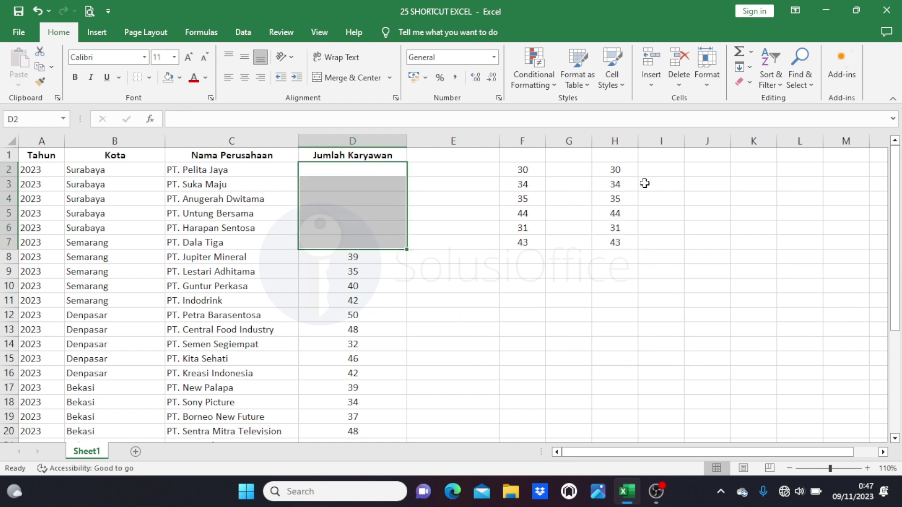
pyautogui.moveTo(622, 169); pyautogui.dragTo(636, 244)
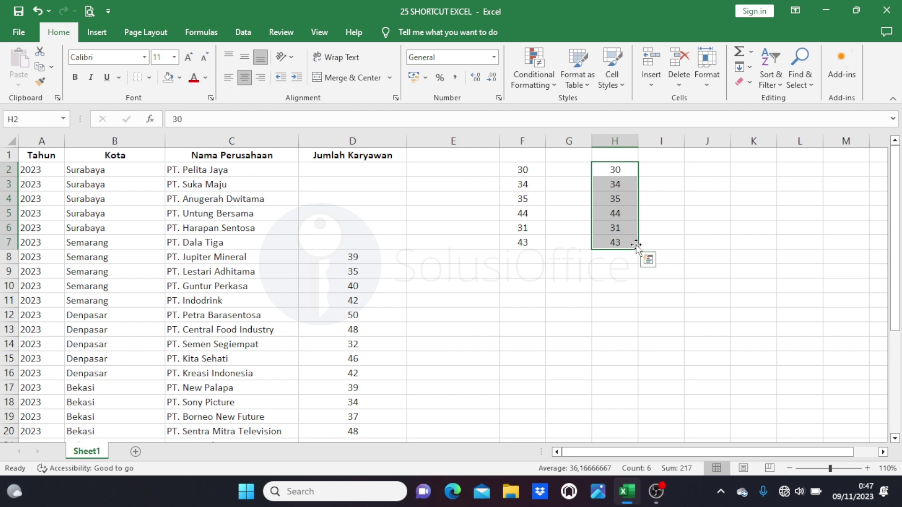
# Undo the move of the employee counts into column H, and redo it
pyautogui.click(615, 175)
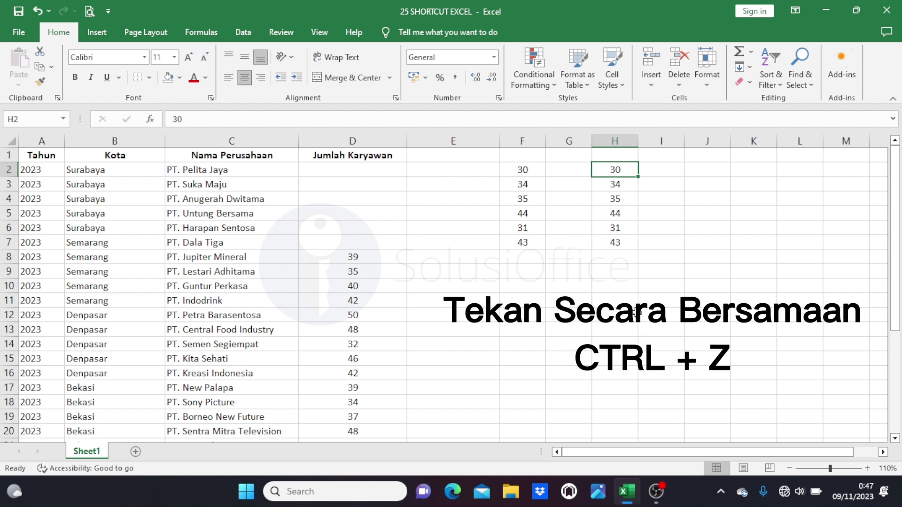
pyautogui.hotkey('ctrl', 'z')
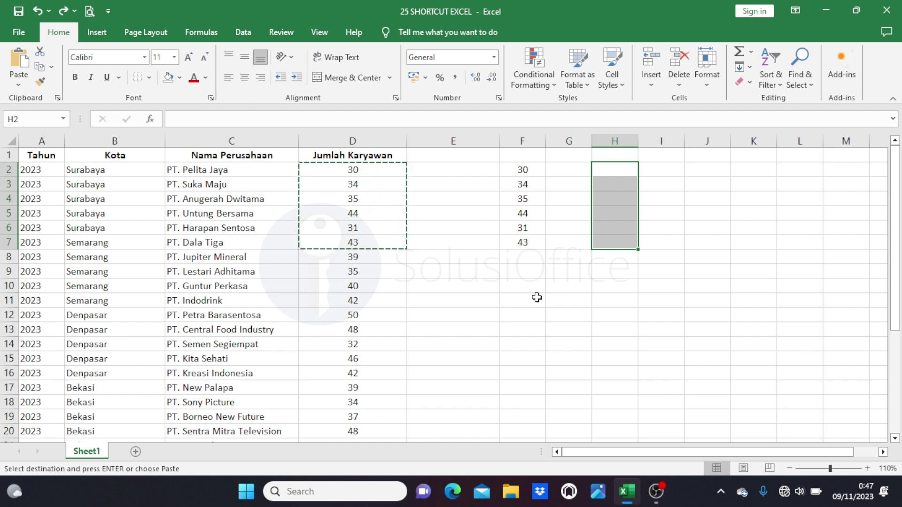
pyautogui.hotkey('ctrl', 'y')
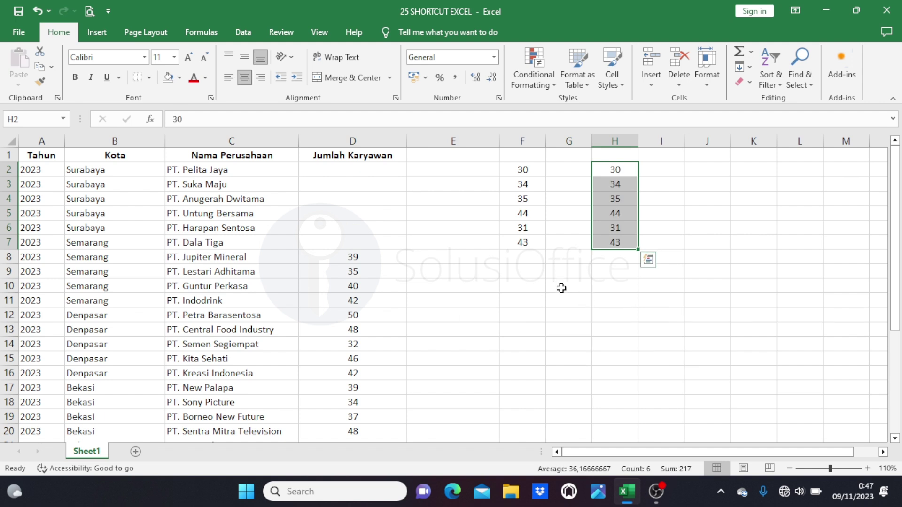
# Undo both the move into column H and the earlier copy in column F
pyautogui.hotkey('ctrl', 'z')
pyautogui.hotkey('ctrl', 'z')
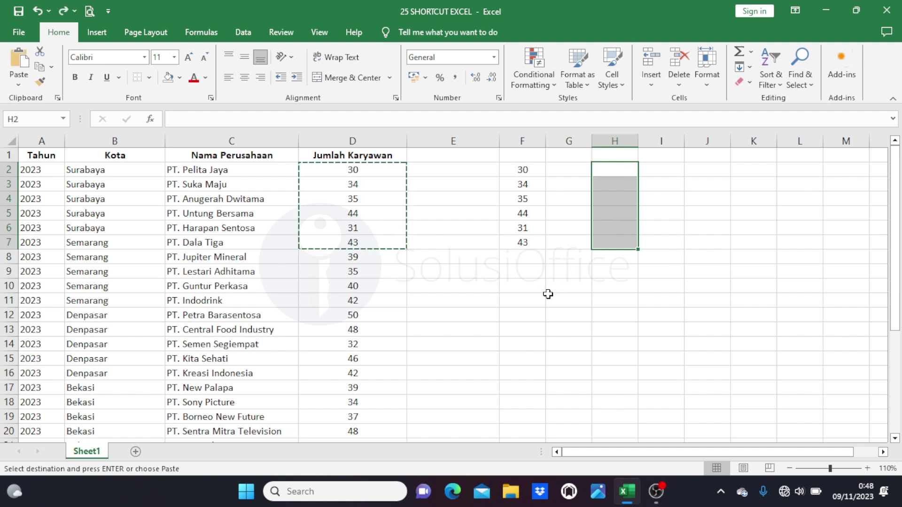
pyautogui.click(526, 258)
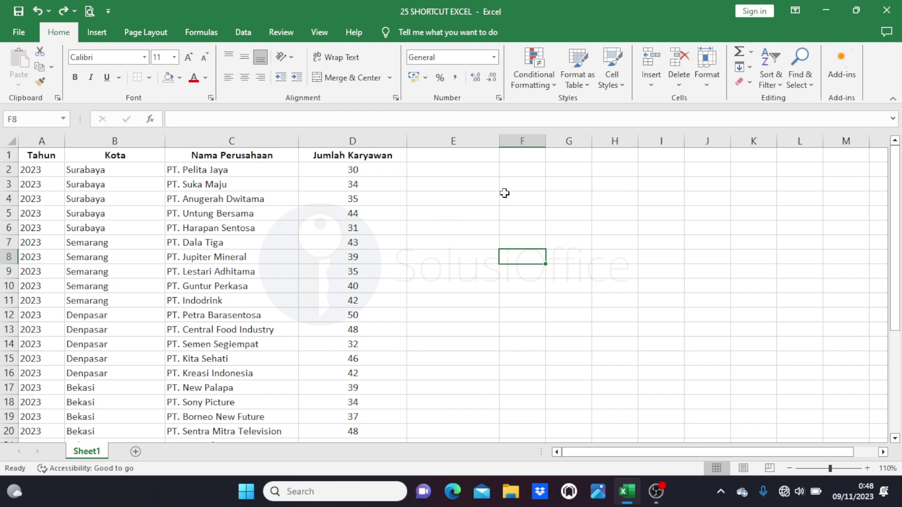
# Enter the formula =SUM(D2:D5) in cell F2
pyautogui.click(512, 170)
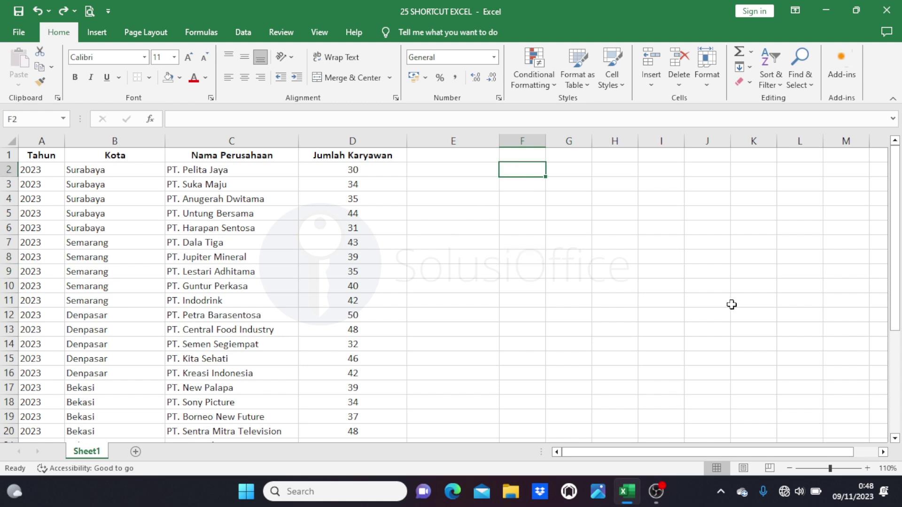
pyautogui.write('=sum')
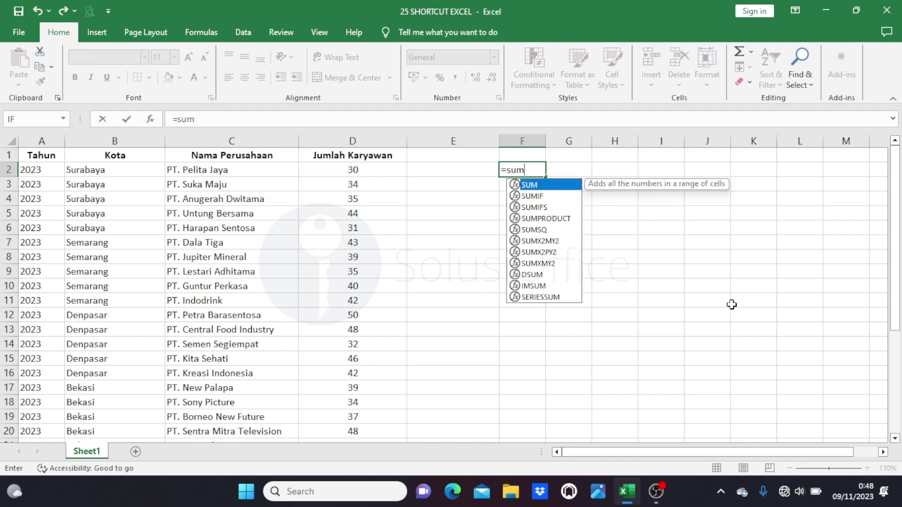
pyautogui.write('(')
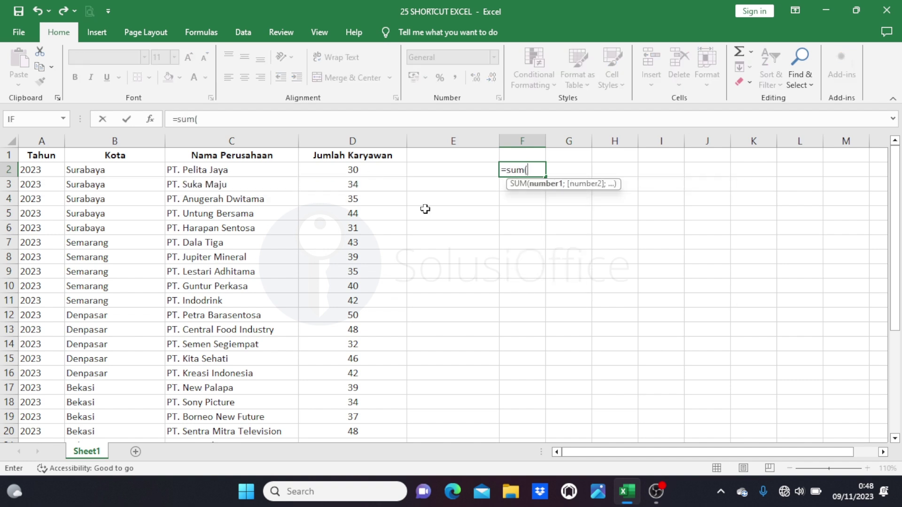
pyautogui.moveTo(372, 169); pyautogui.dragTo(380, 208)
pyautogui.write(')')
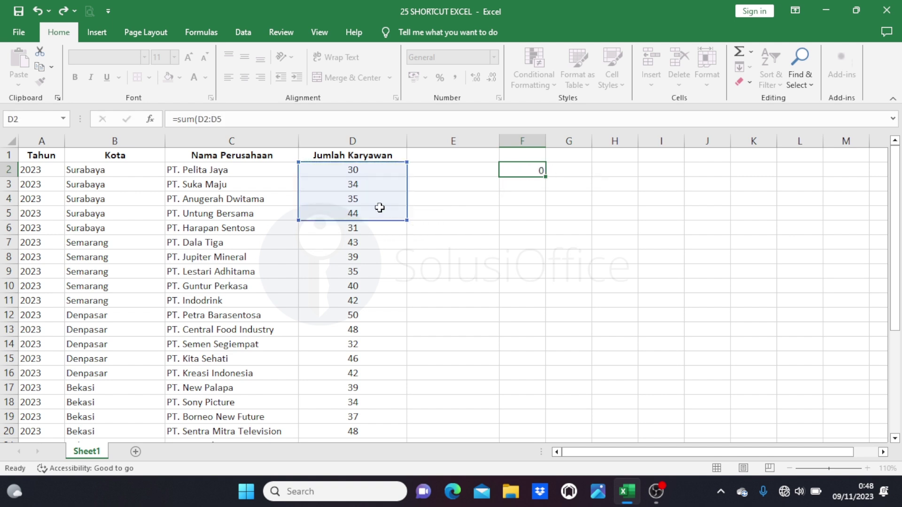
pyautogui.press('Return')
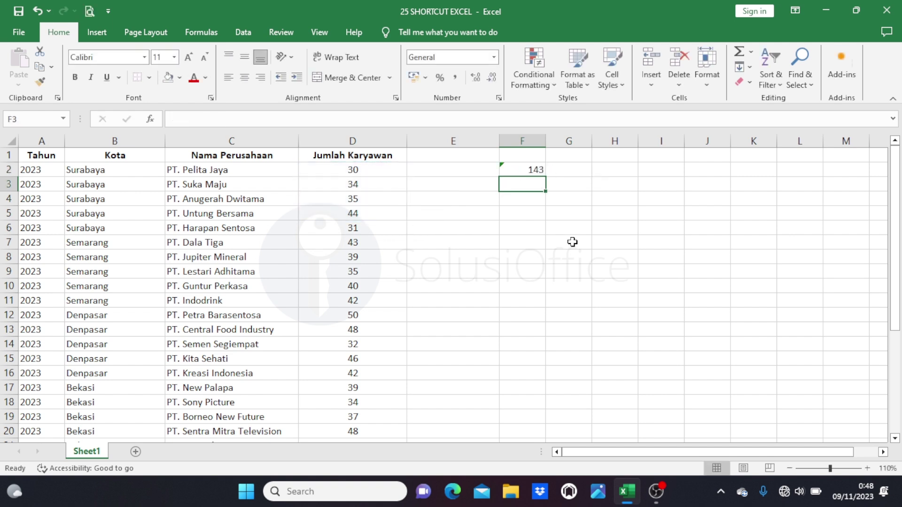
# Copy the SUM formula from F2 and paste it into G2 with a regular paste
pyautogui.click(531, 172)
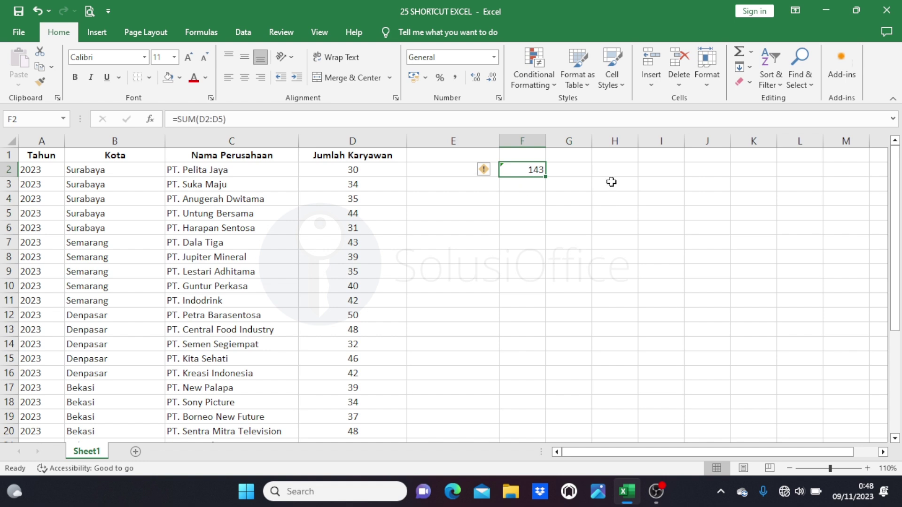
pyautogui.click(569, 173)
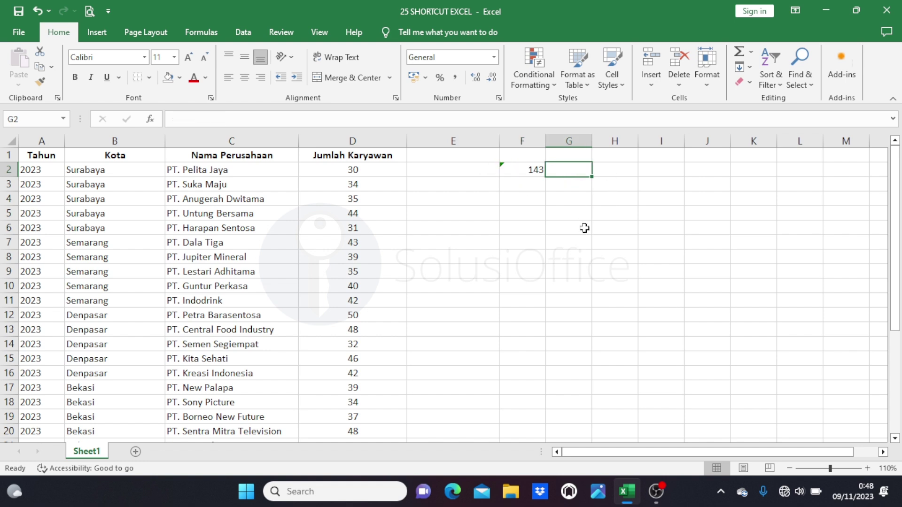
pyautogui.click(533, 173)
pyautogui.hotkey('ctrl', 'c')
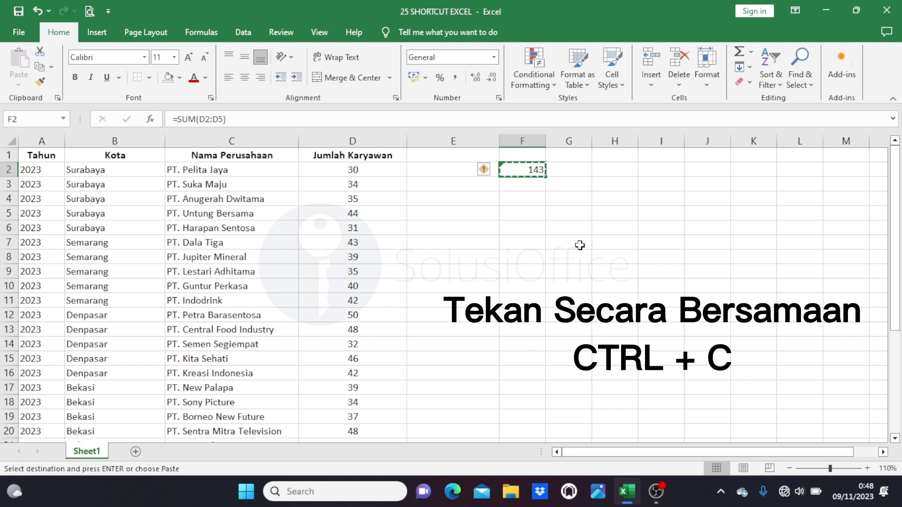
pyautogui.click(565, 172)
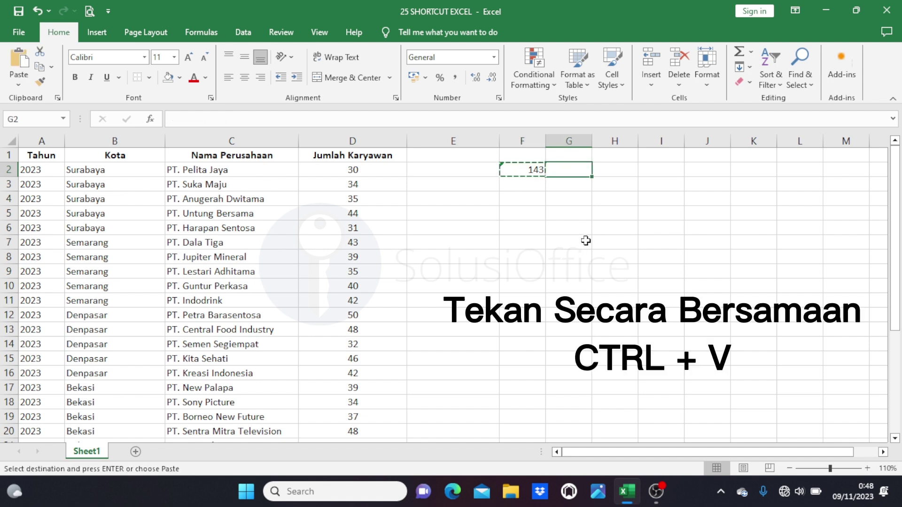
pyautogui.hotkey('ctrl', 'v')
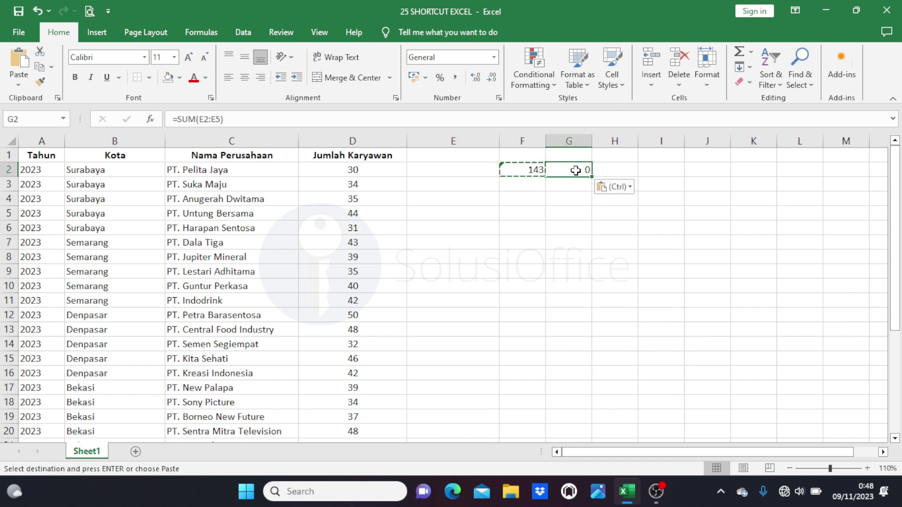
pyautogui.press('Escape')
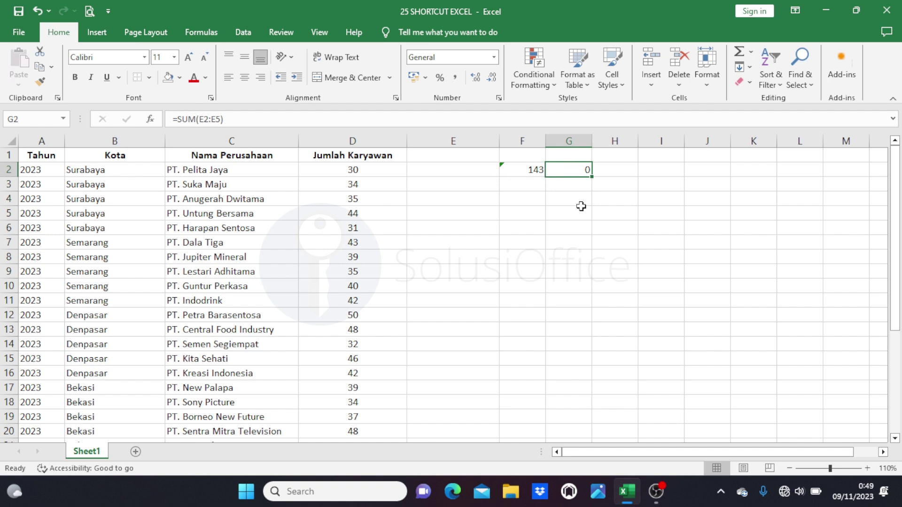
# Inspect the ranges referenced by the formulas in G2 and F2, leaving both unchanged
pyautogui.doubleClick(564, 170)
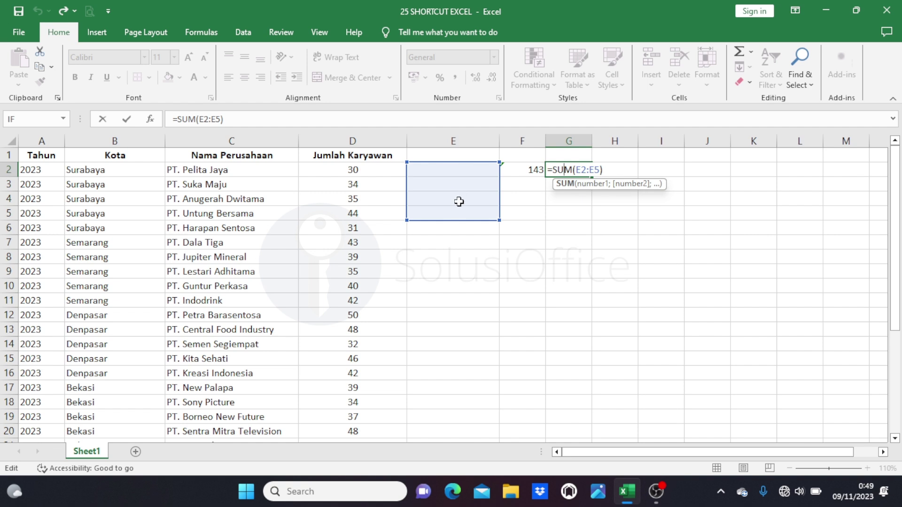
pyautogui.doubleClick(523, 168)
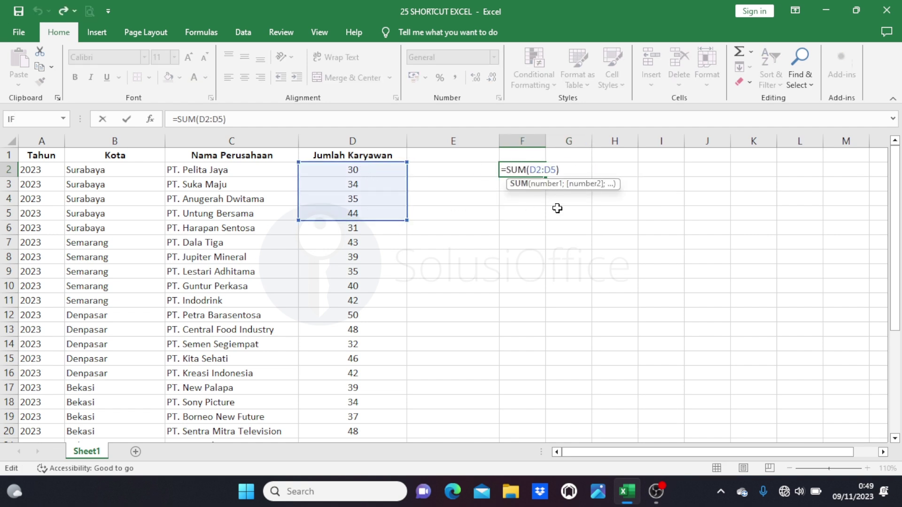
pyautogui.press('Escape')
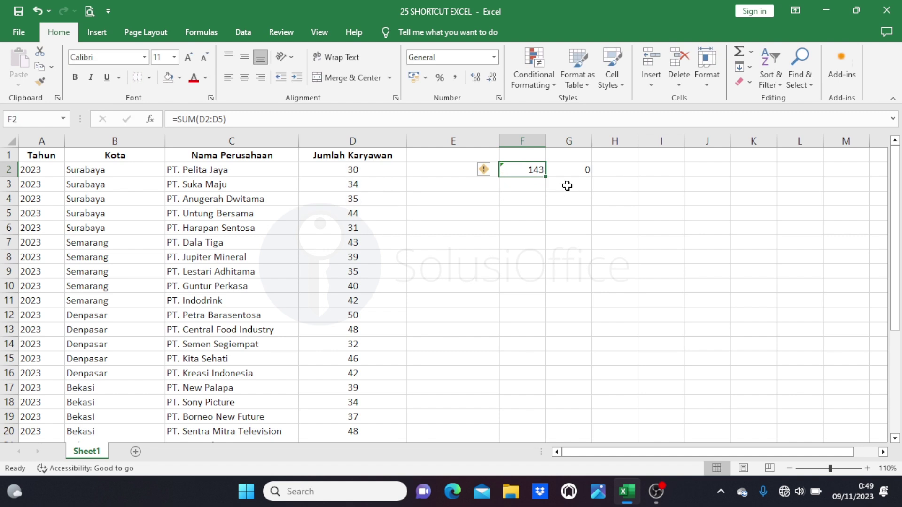
# Check the formula in G2 without changing it and clear the cell's contents
pyautogui.doubleClick(567, 170)
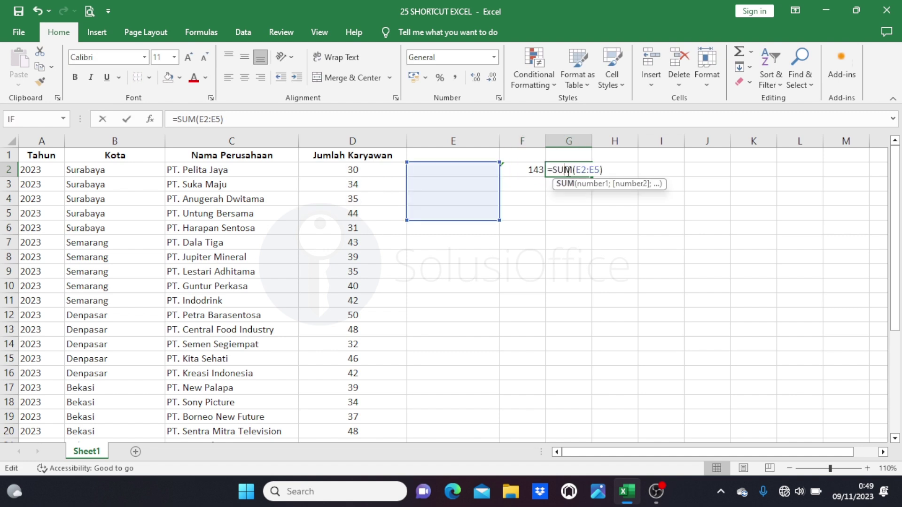
pyautogui.press('Escape')
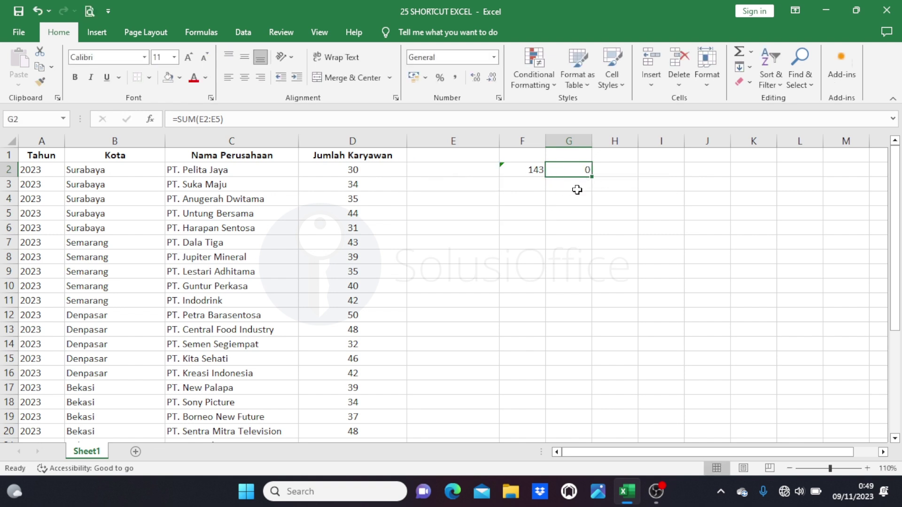
pyautogui.press('Delete')
# Copy the SUM cell F2 and paste only its value into G2
pyautogui.click(535, 170)
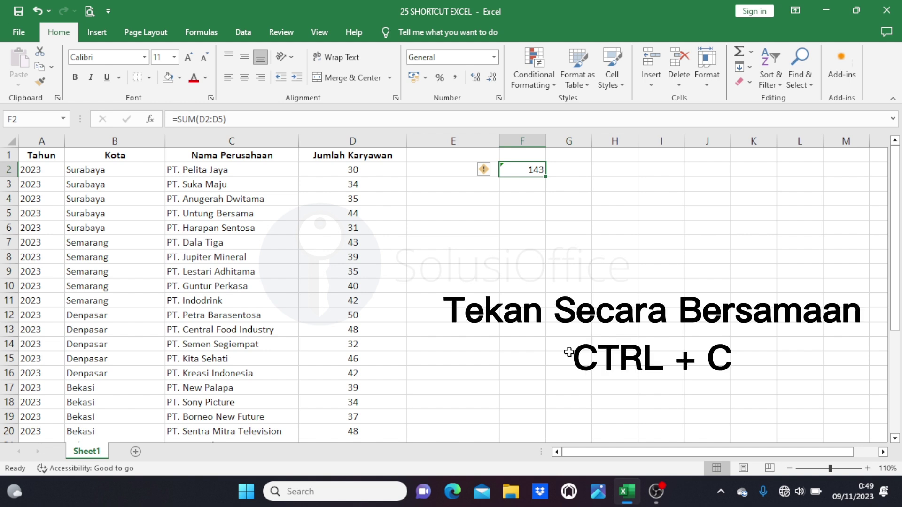
pyautogui.hotkey('ctrl', 'c')
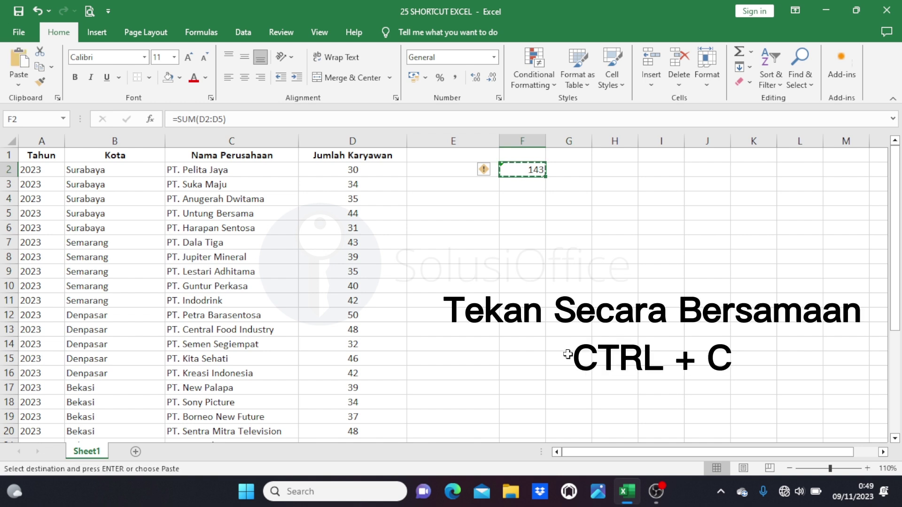
pyautogui.click(562, 173)
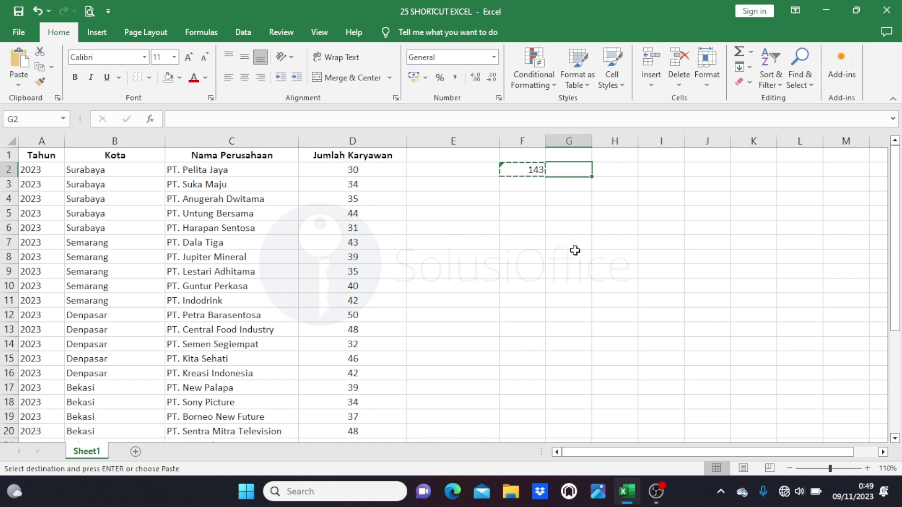
pyautogui.press('alt')
pyautogui.press('h')
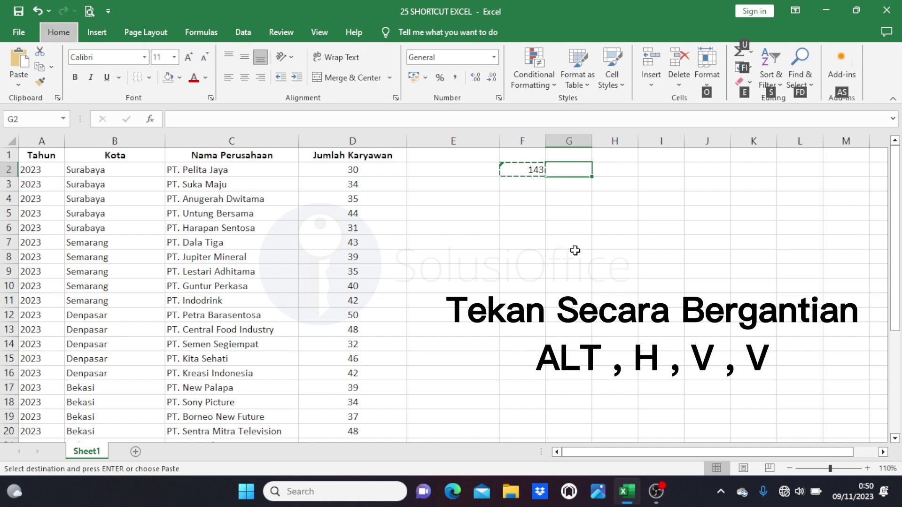
pyautogui.press('v')
pyautogui.press('v')
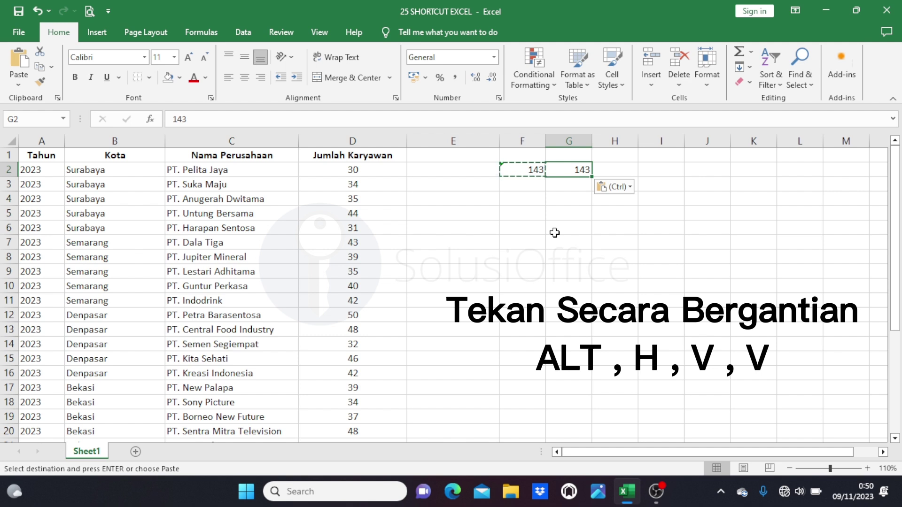
pyautogui.press('Escape')
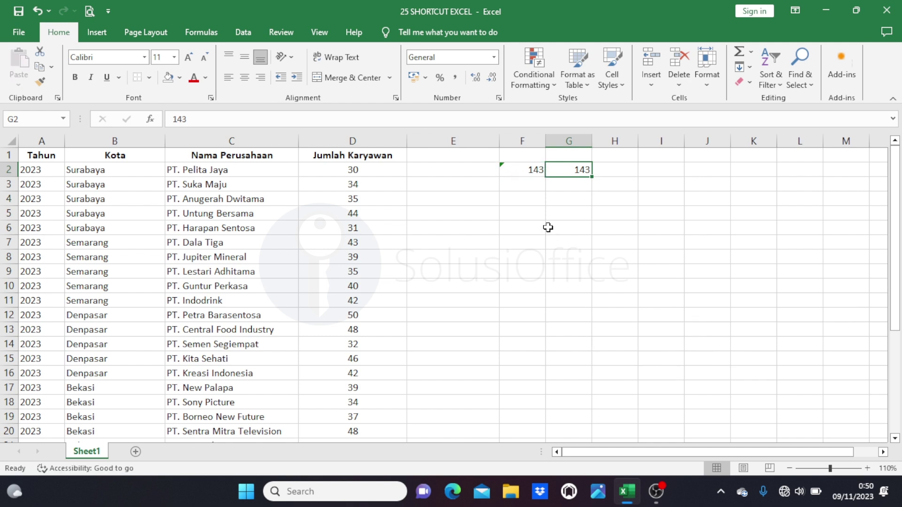
# Undo the value paste in G2 and clear the SUM formula from F2
pyautogui.hotkey('ctrl', 'z')
pyautogui.click(533, 171)
pyautogui.press('Delete')
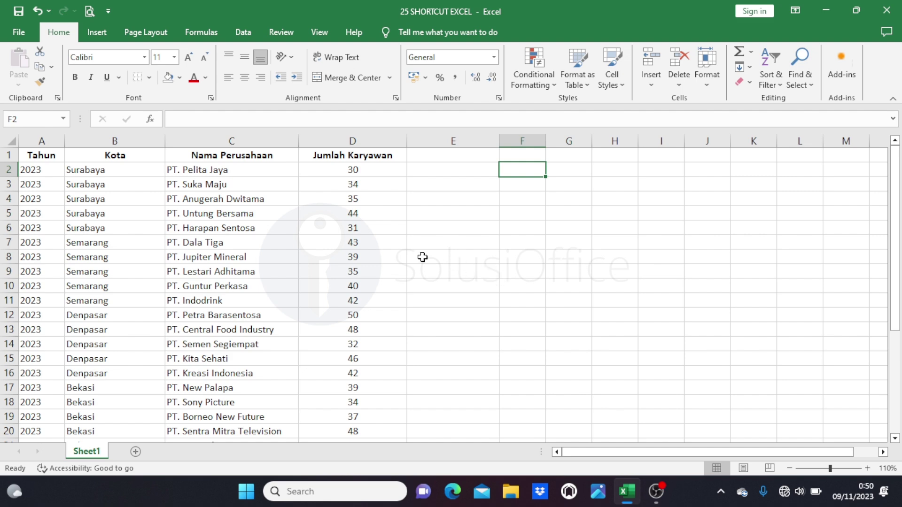
# Enter a manually written SUM formula over D2:D31 in cell D32, directly below the Jumlah Karyawan data
pyautogui.scroll(-3, 362, 244)
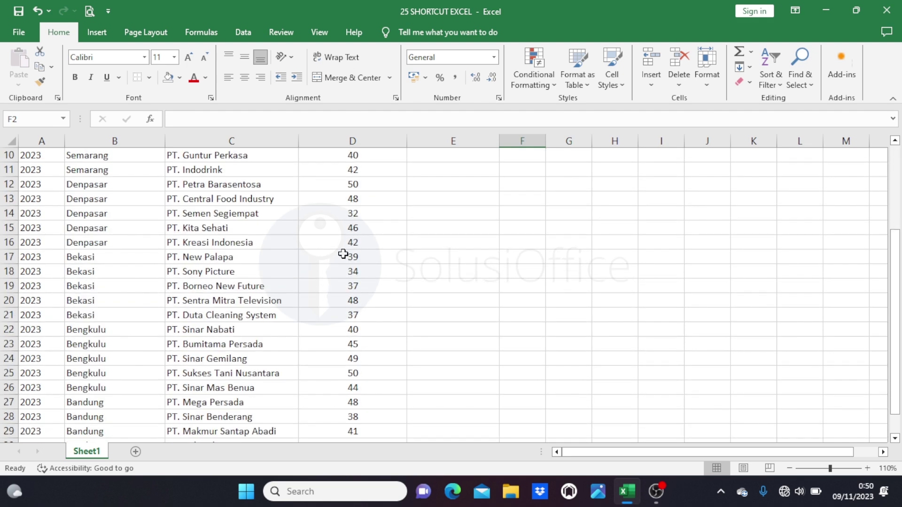
pyautogui.scroll(-2, 348, 244)
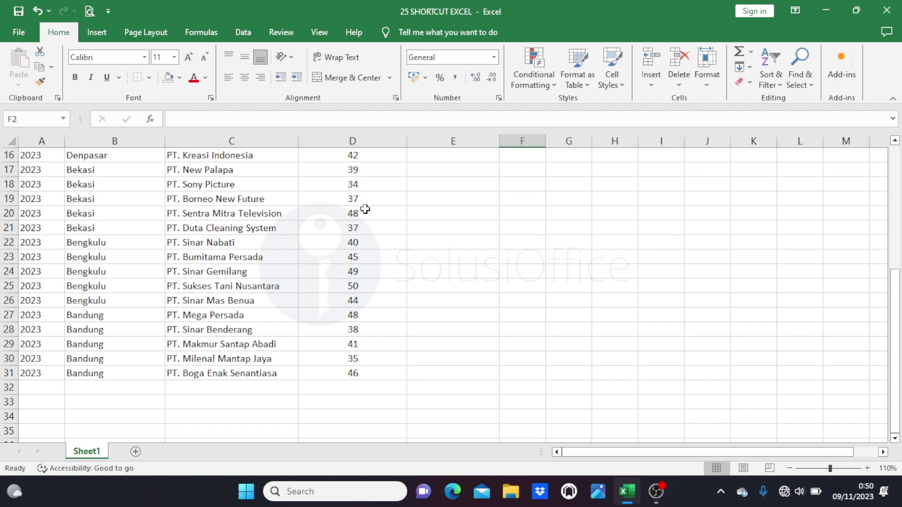
pyautogui.scroll(5, 365, 211)
pyautogui.scroll(-6, 365, 210)
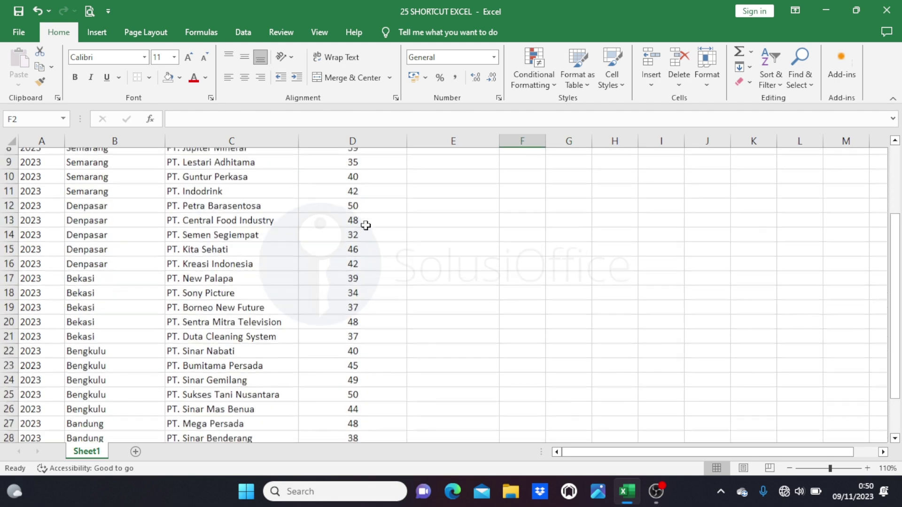
pyautogui.click(351, 346)
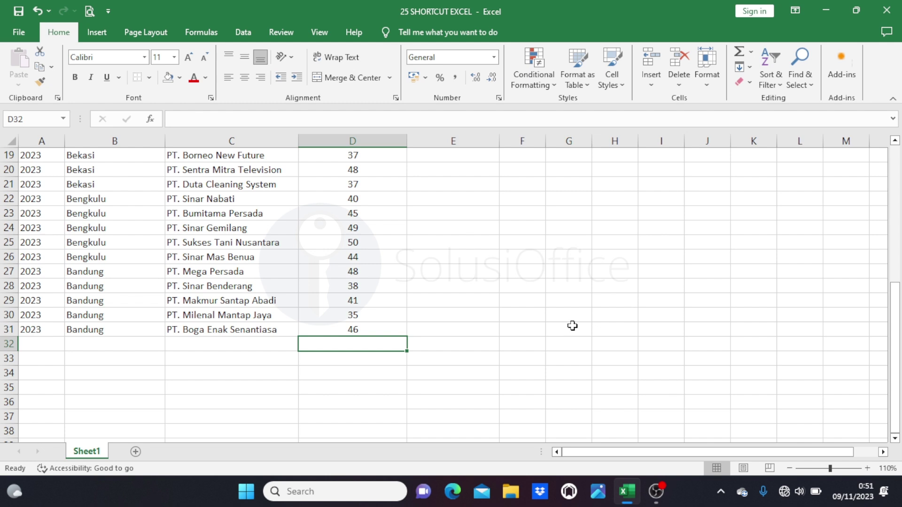
pyautogui.write('=sum')
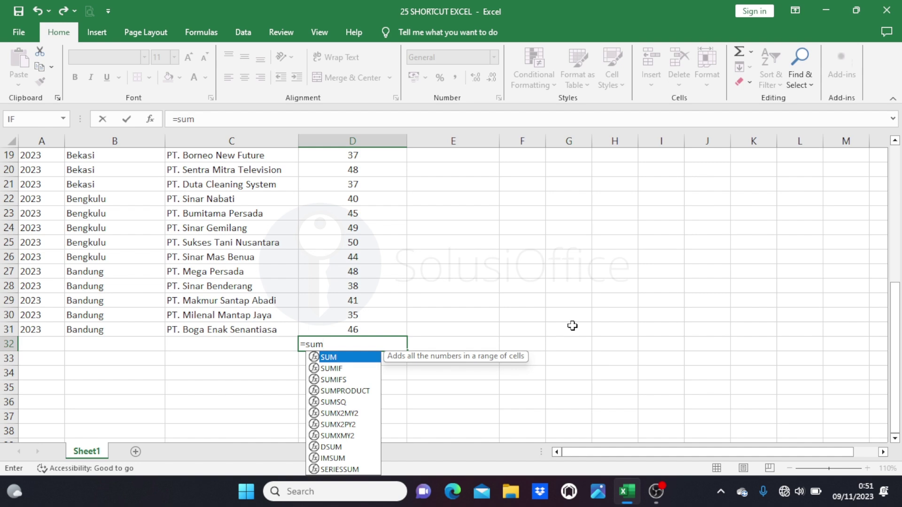
pyautogui.write('(')
pyautogui.scroll(2, 384, 218)
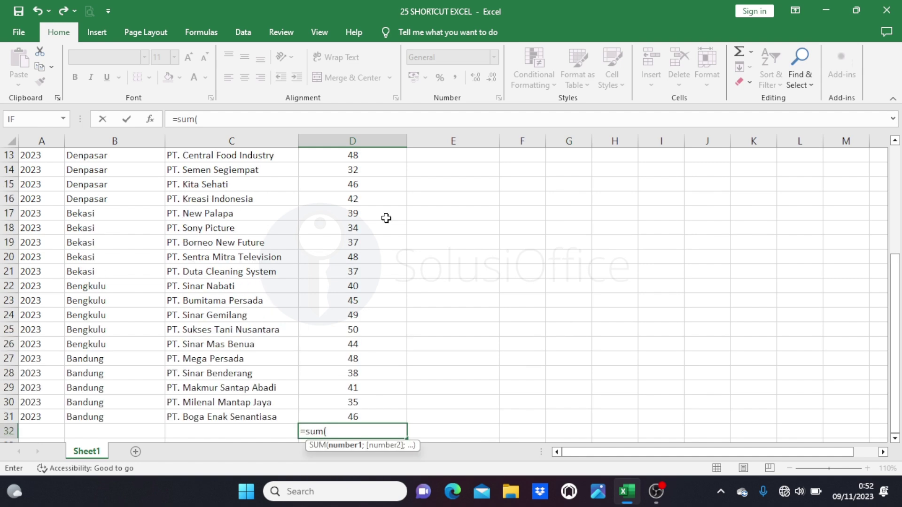
pyautogui.scroll(4, 385, 218)
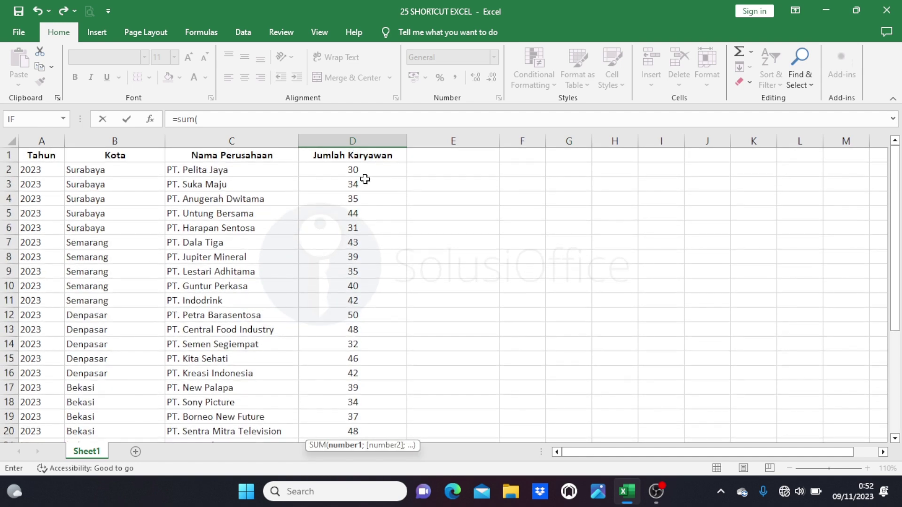
pyautogui.moveTo(367, 172); pyautogui.dragTo(353, 344)
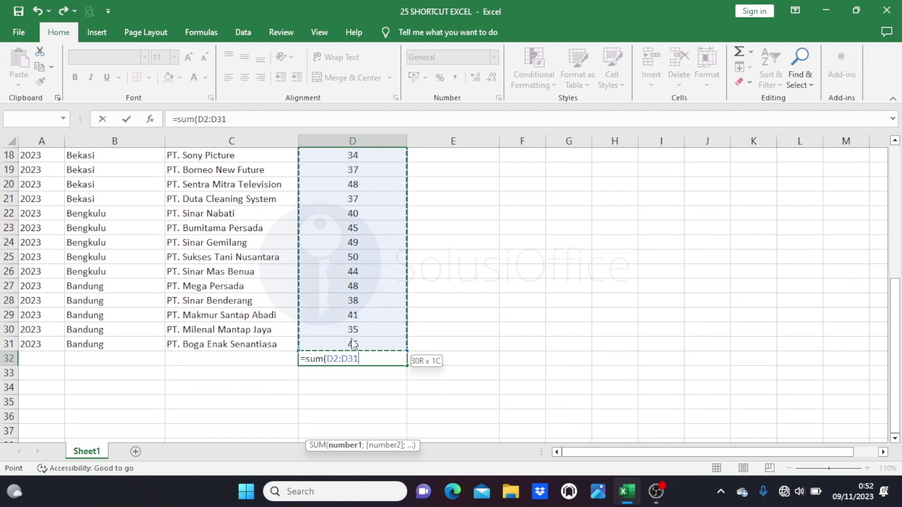
pyautogui.press('Return')
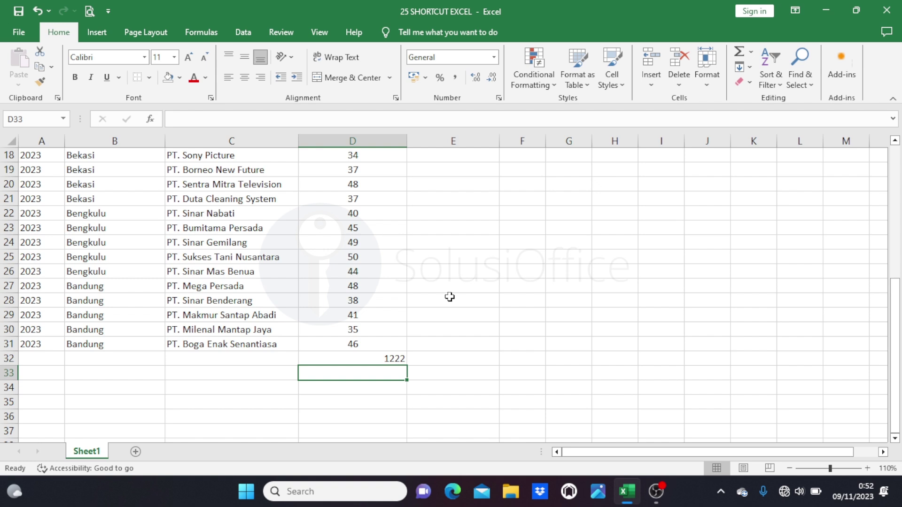
# Replace the manual formula in D32 with an AutoSum of D2:D31
pyautogui.click(388, 358)
pyautogui.press('Delete')
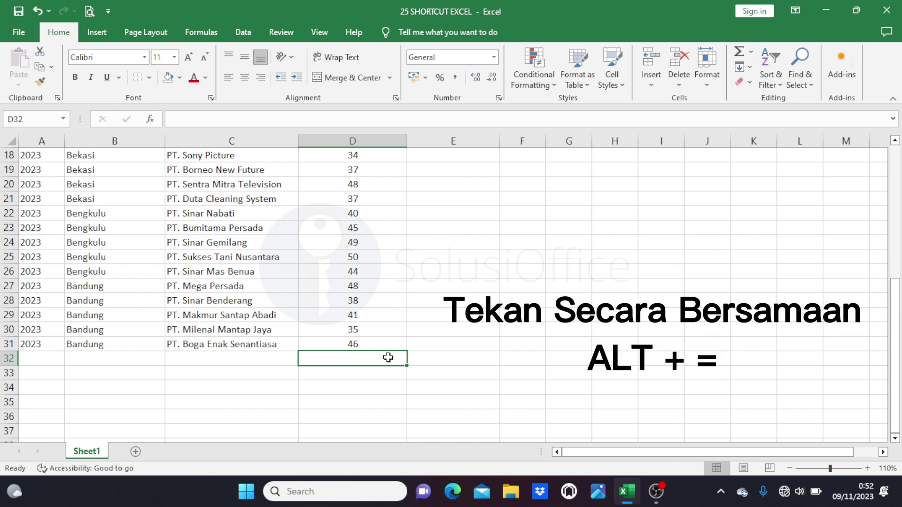
pyautogui.hotkey('alt', '=')
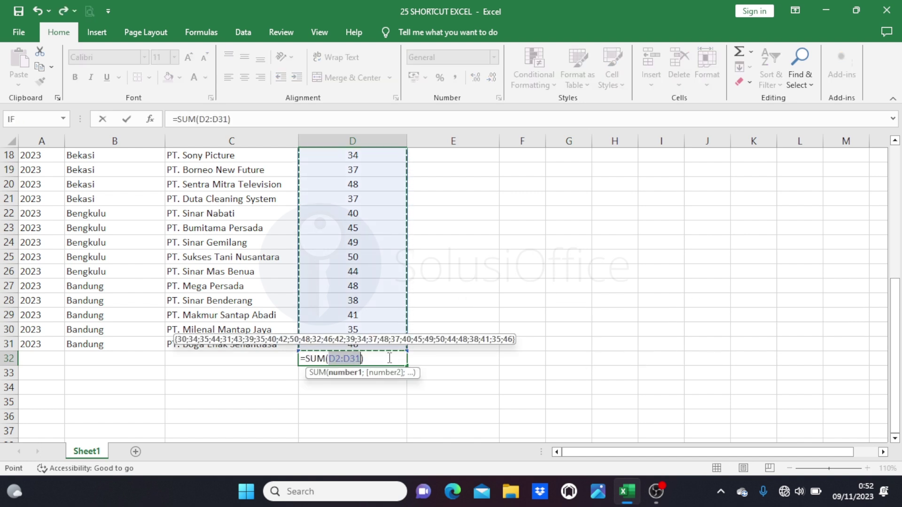
pyautogui.press('Return')
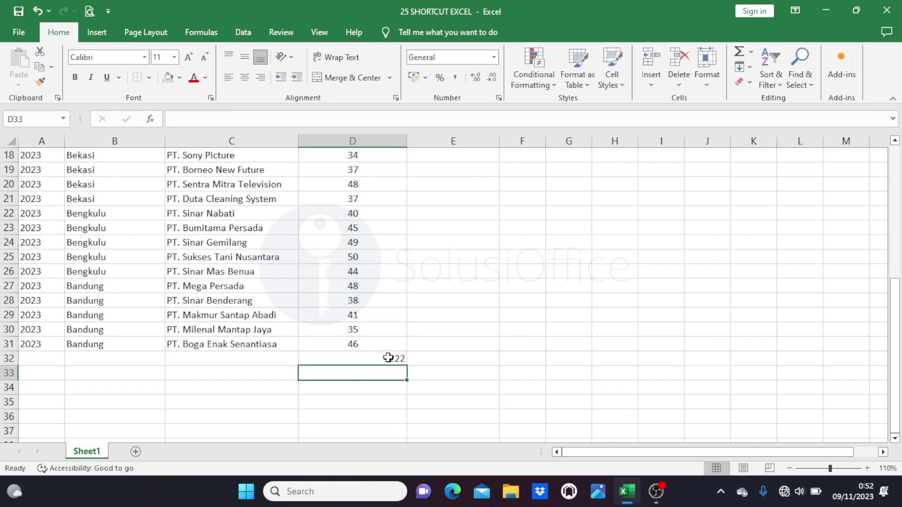
# Clear the AutoSum total from cell D32
pyautogui.click(371, 359)
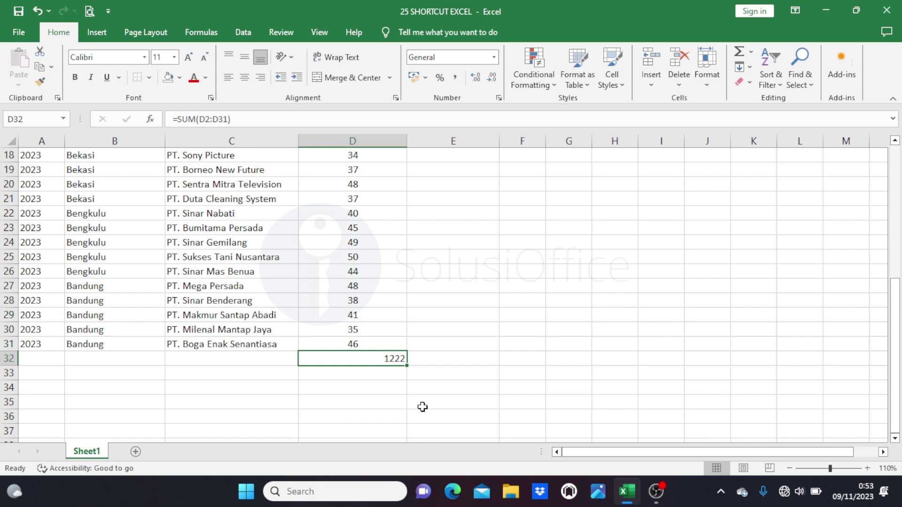
pyautogui.scroll(6, 381, 218)
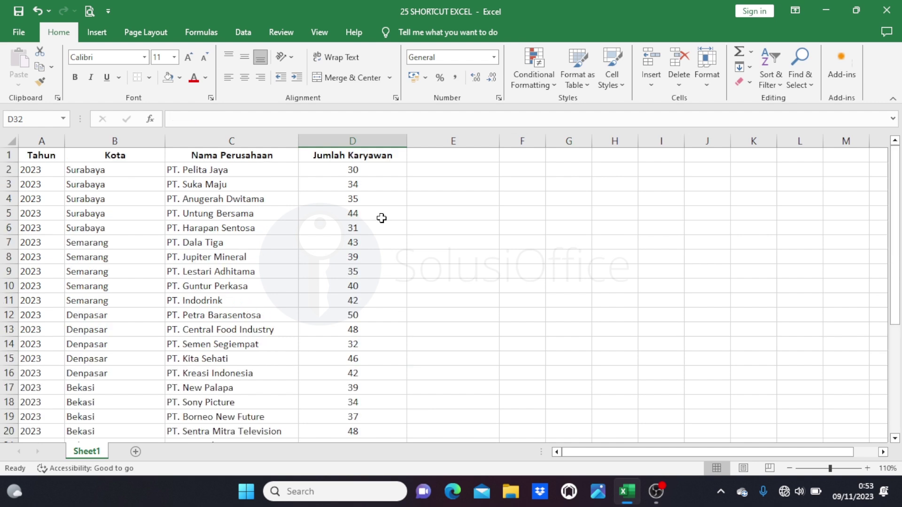
# Add a line break after "Jumlah Karyawan" in header D1 and enter "di masing-masing perusahaan" on the new line
pyautogui.click(367, 157)
pyautogui.press('F2')
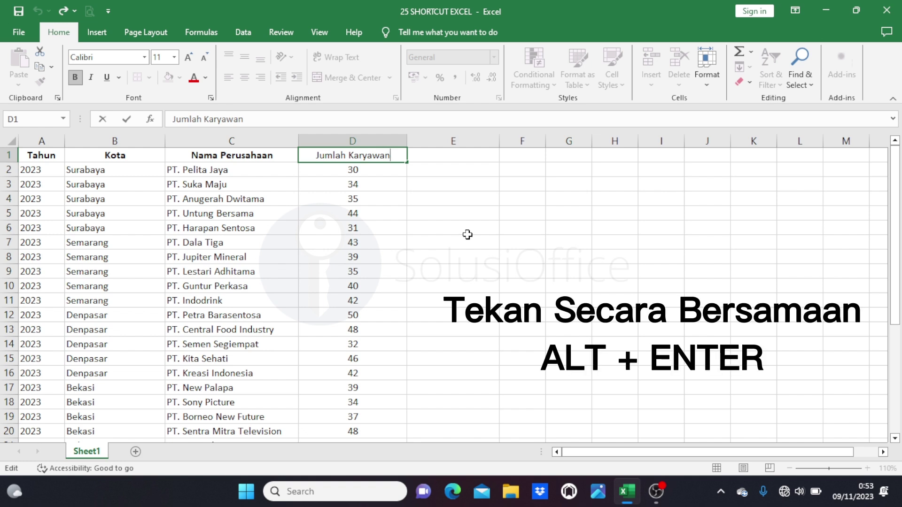
pyautogui.hotkey('alt', 'Return')
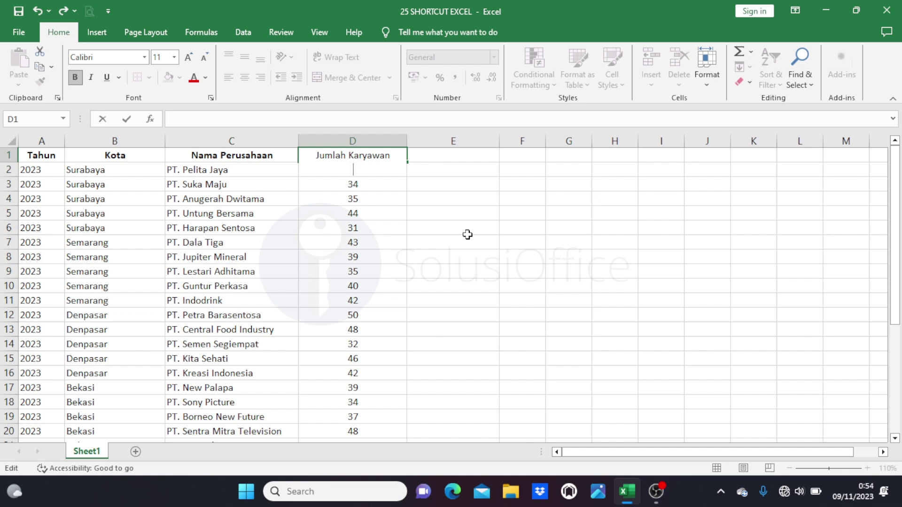
pyautogui.write('di masing-masing')
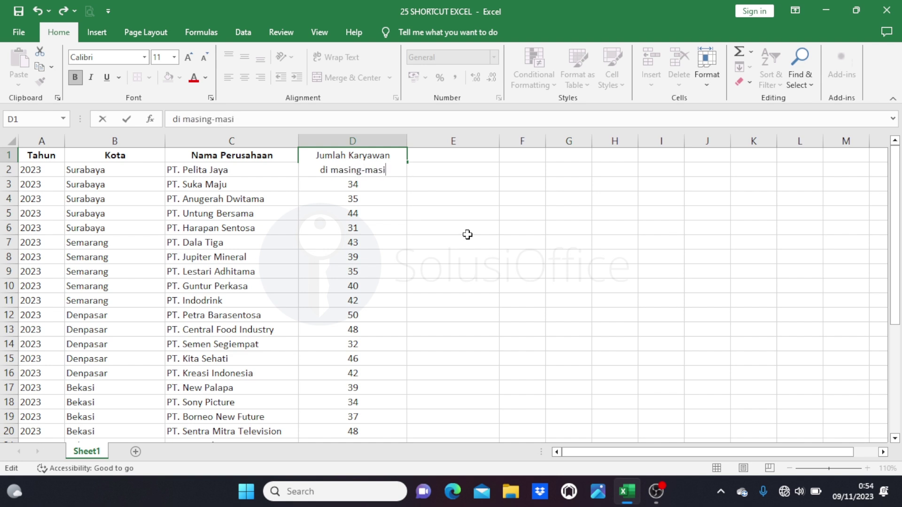
pyautogui.write(' perusahaan')
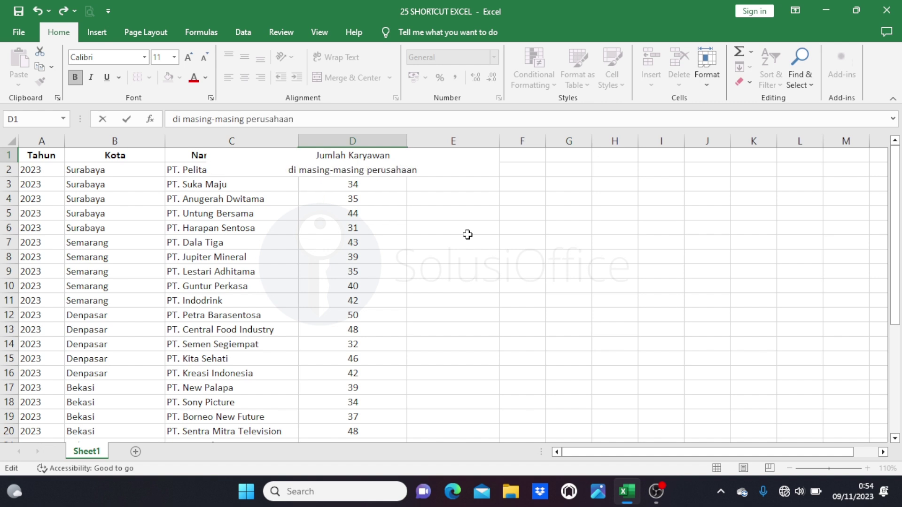
pyautogui.press('Return')
# Widen column D so "di masing-masing perusahaan" fits on one line, and autofit the height of row 1
pyautogui.click(379, 173)
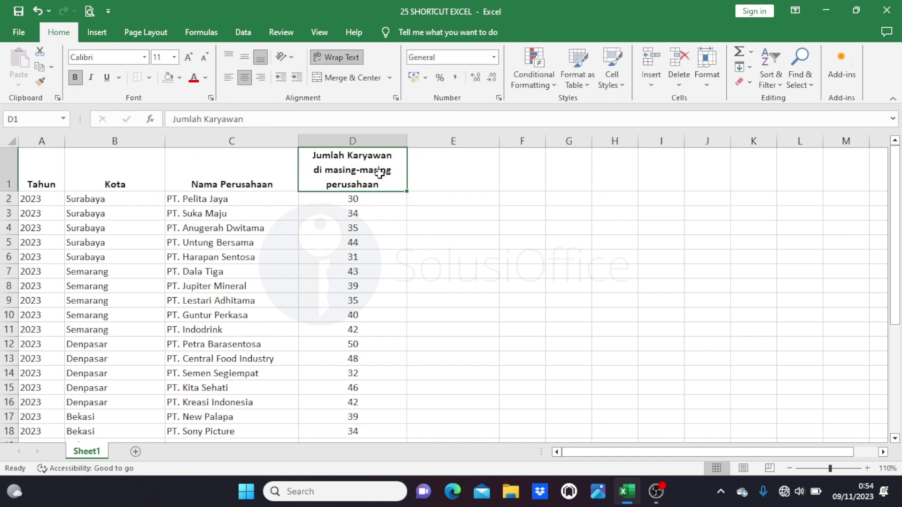
pyautogui.moveTo(406, 141); pyautogui.dragTo(442, 150)
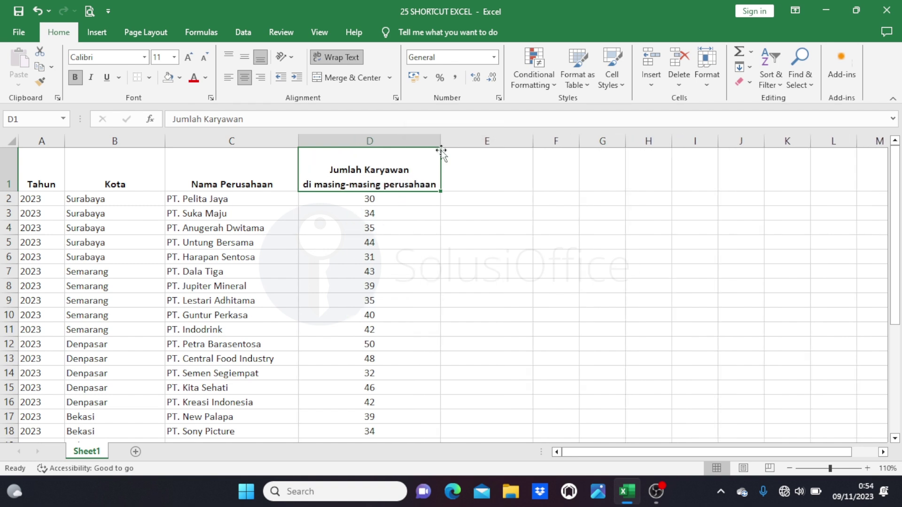
pyautogui.doubleClick(13, 189)
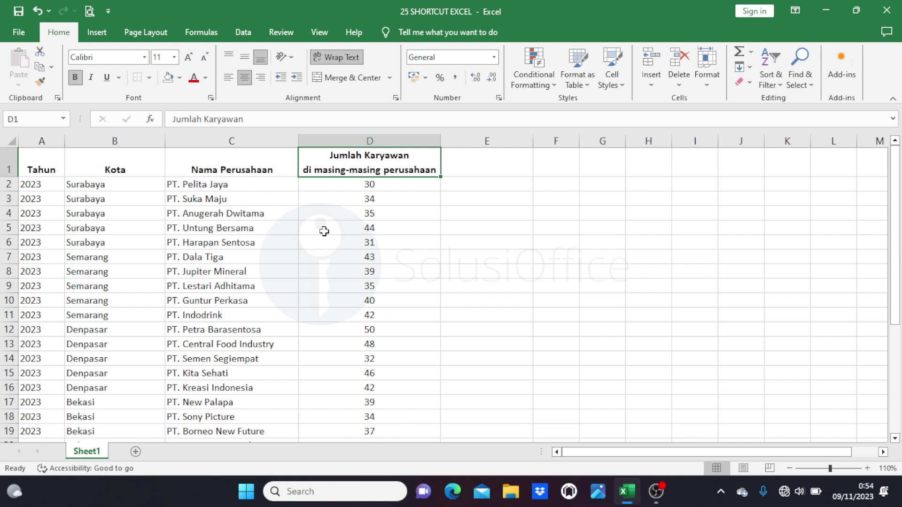
pyautogui.click(253, 168)
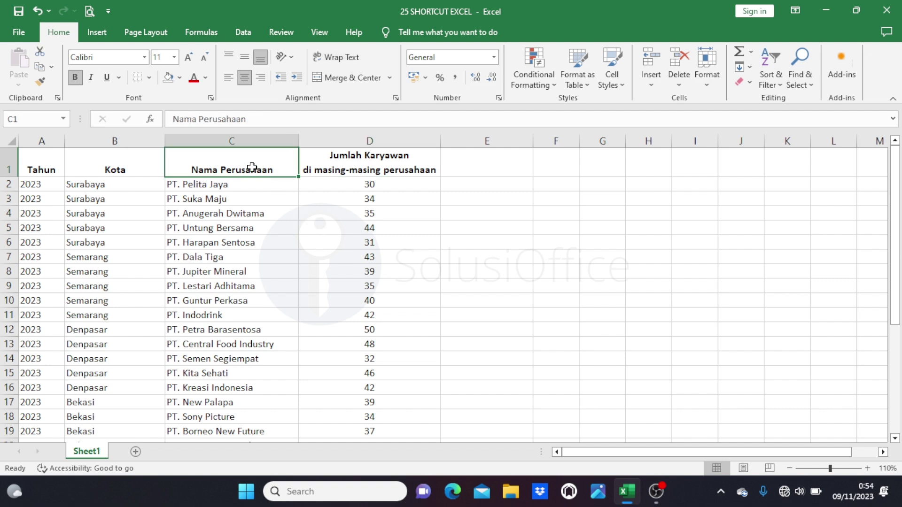
pyautogui.click(350, 168)
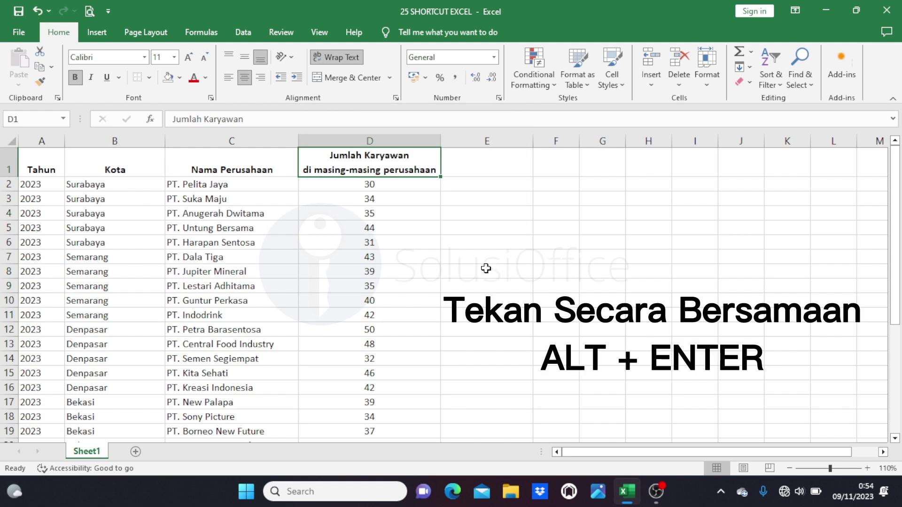
# Undo the row height, column width and header text changes made to D1
pyautogui.hotkey('ctrl', 'z')
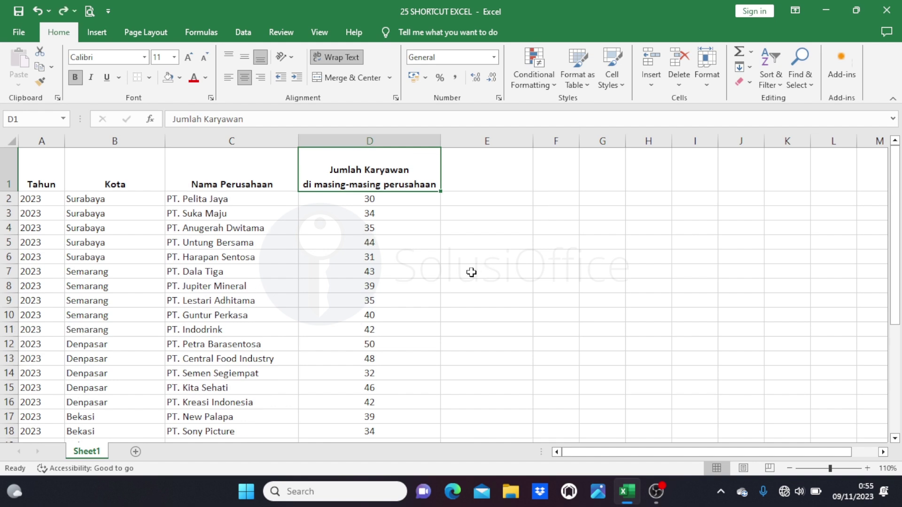
pyautogui.hotkey('ctrl', 'z')
pyautogui.hotkey('ctrl', 'z')
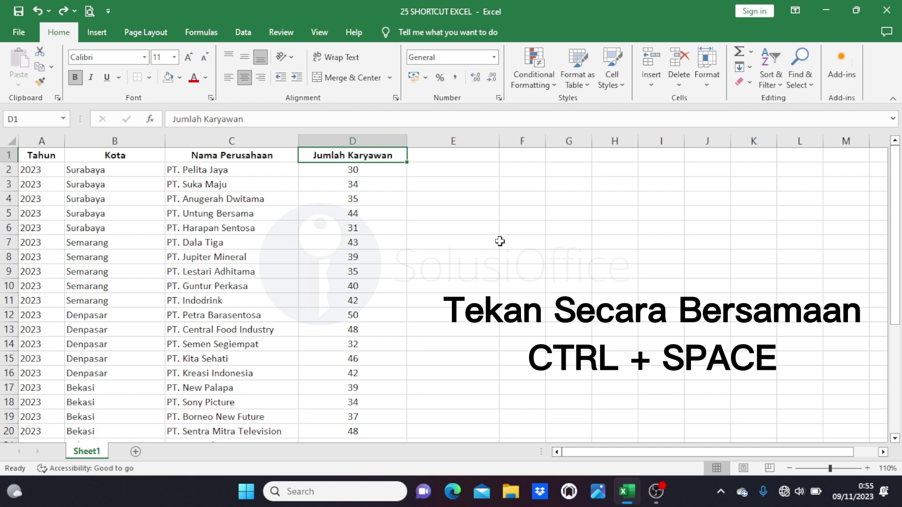
# Select the whole Jumlah Karyawan column D and check that the selection extends below the data
pyautogui.hotkey('ctrl', 'space')
pyautogui.scroll(-11, 495, 241)
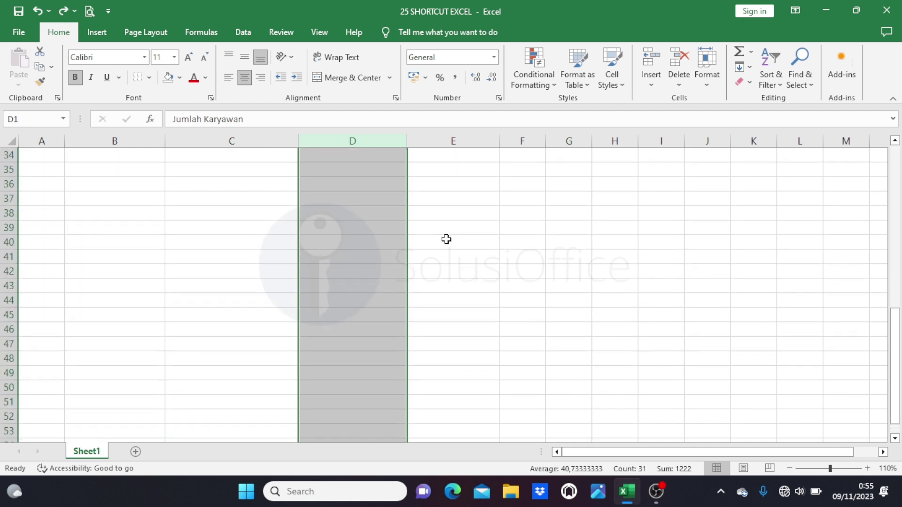
# Select the entire header row 1 starting from the Jumlah Karyawan cell D1
pyautogui.scroll(11, 446, 239)
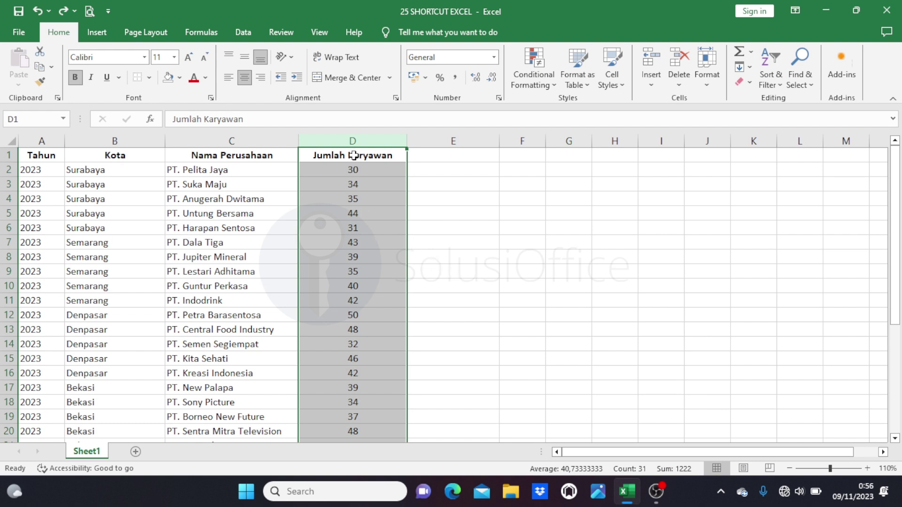
pyautogui.click(354, 155)
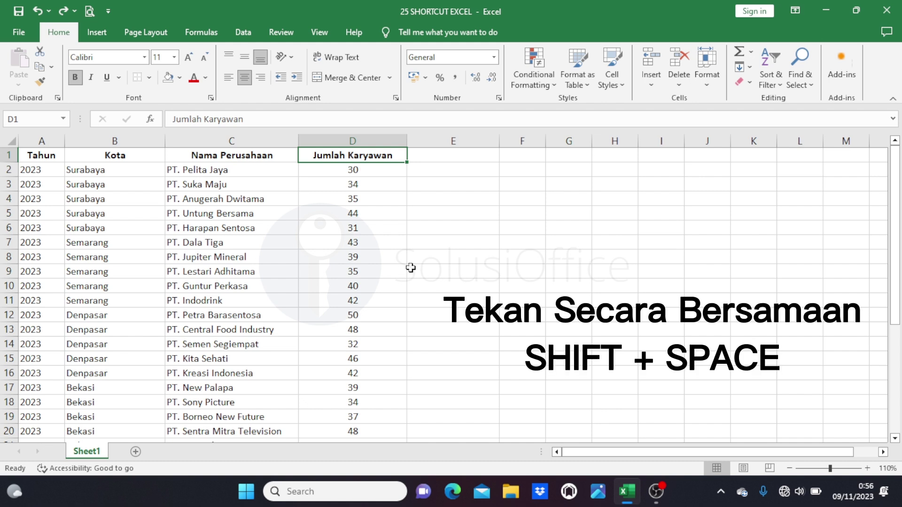
pyautogui.hotkey('shift', 'space')
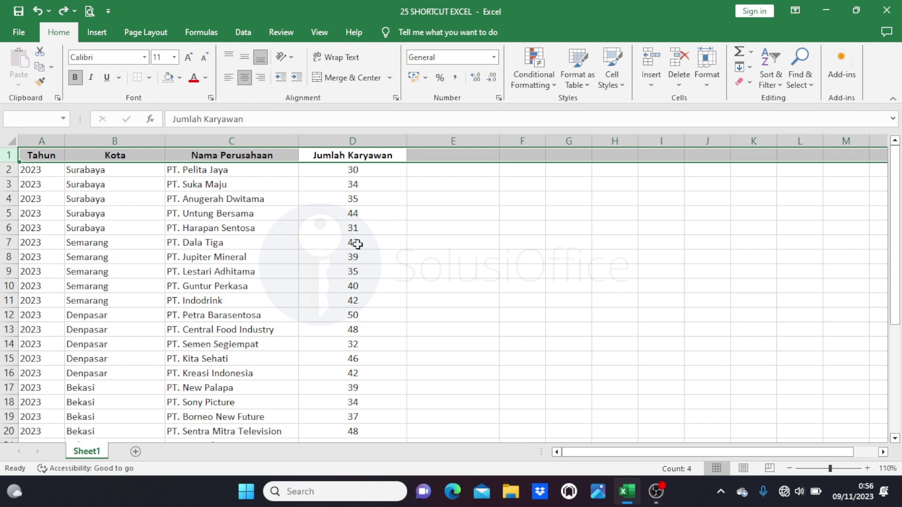
# Select the whole PT. Anugerah Dwitama row 4 and insert four blank rows above it
pyautogui.click(344, 199)
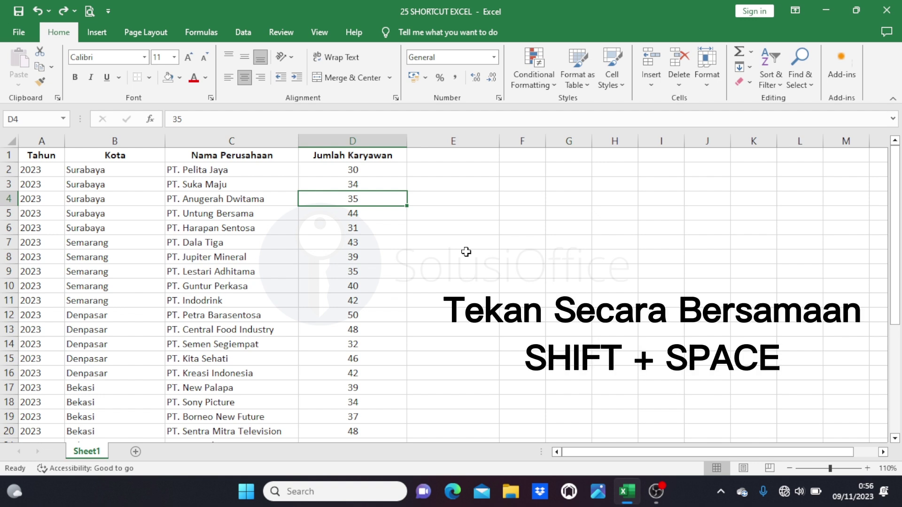
pyautogui.hotkey('shift', 'space')
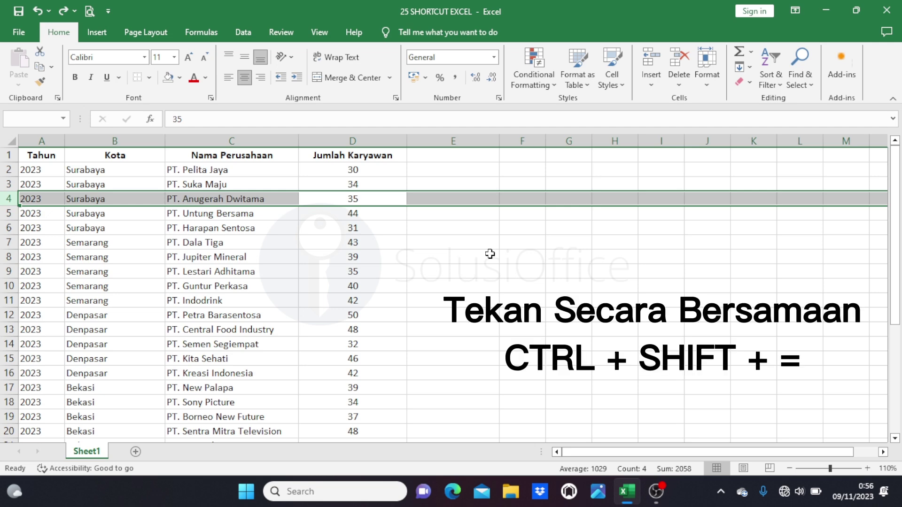
pyautogui.hotkey('ctrl', 'shift', '=')
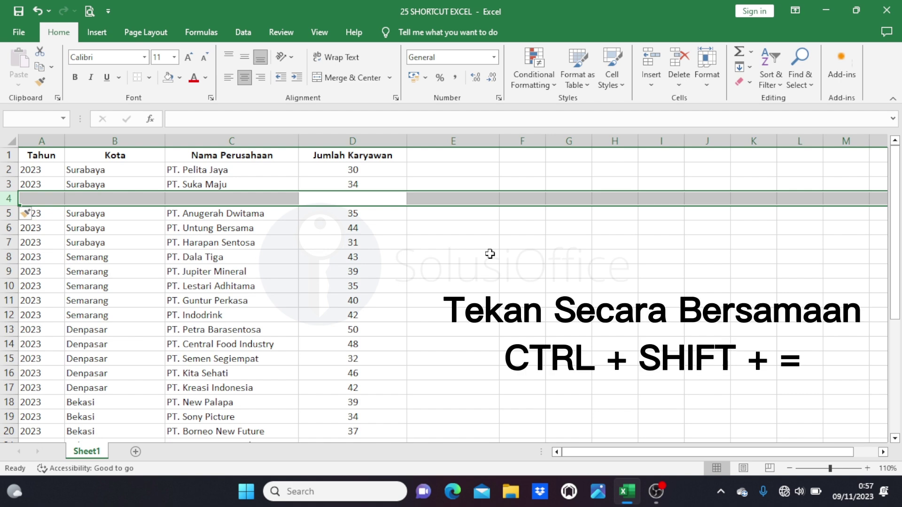
pyautogui.hotkey('ctrl', 'shift', '=')
pyautogui.hotkey('ctrl', 'shift', '=')
pyautogui.hotkey('ctrl', 'shift', '=')
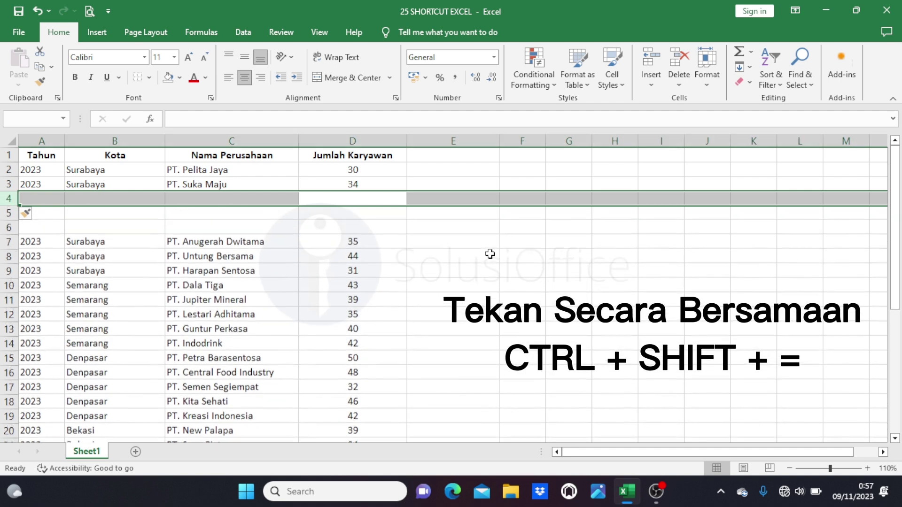
# Insert two blank columns before the Jumlah Karyawan column D, and delete both of them again
pyautogui.click(353, 154)
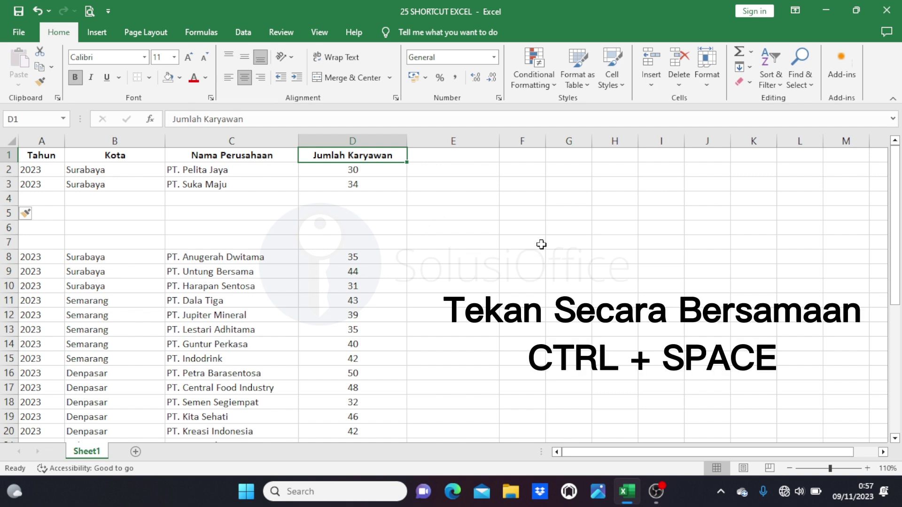
pyautogui.hotkey('ctrl', 'space')
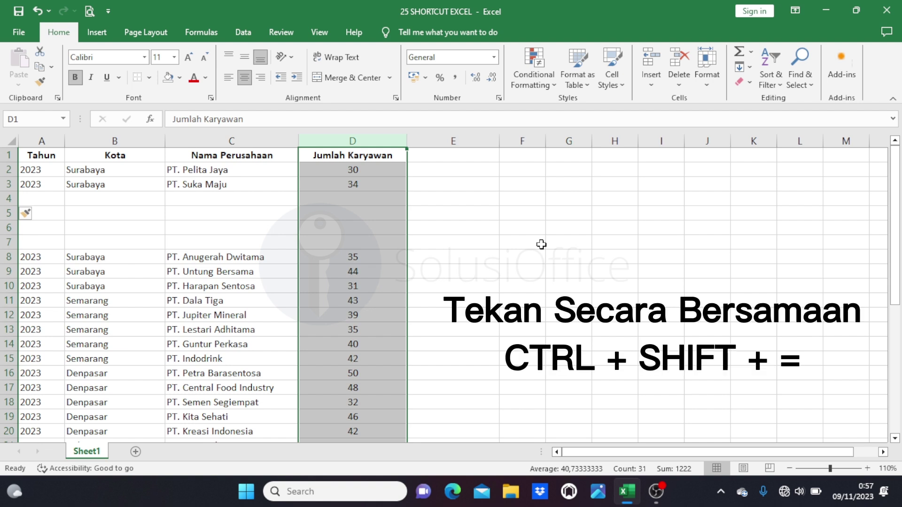
pyautogui.hotkey('ctrl', 'shift', '=')
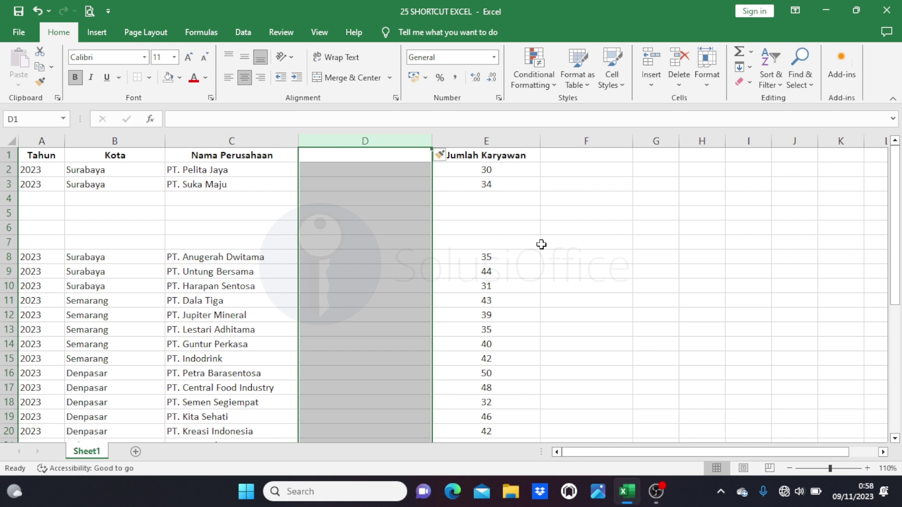
pyautogui.hotkey('ctrl', 'shift', '=')
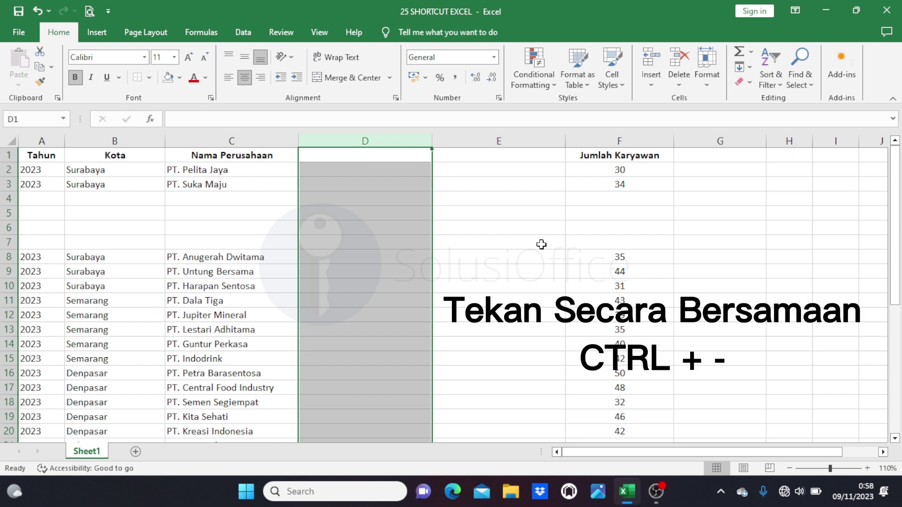
pyautogui.hotkey('ctrl', '-')
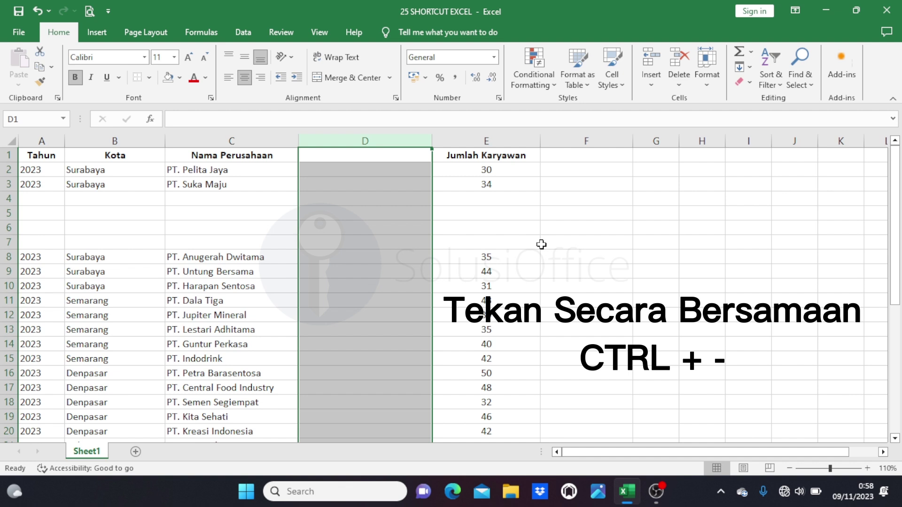
pyautogui.hotkey('ctrl', '-')
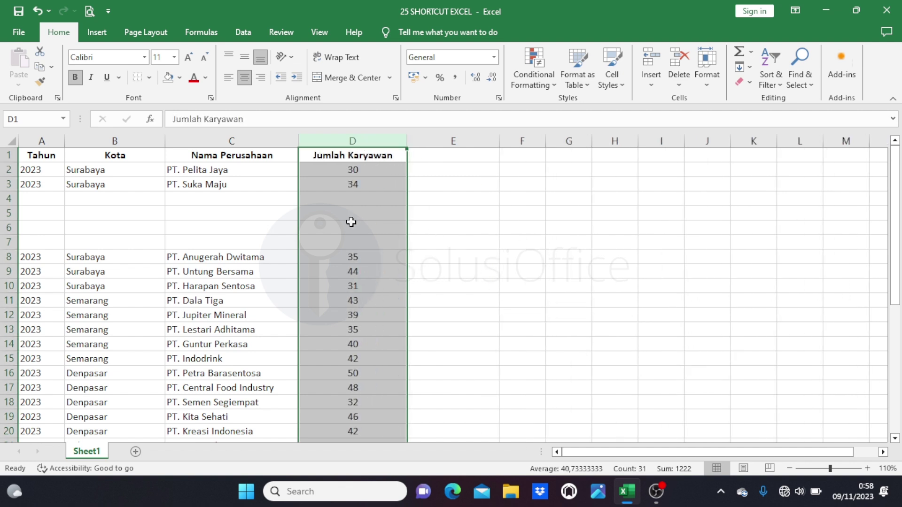
# Delete the four blank rows between PT. Suka Maju and PT. Anugerah Dwitama
pyautogui.click(273, 199)
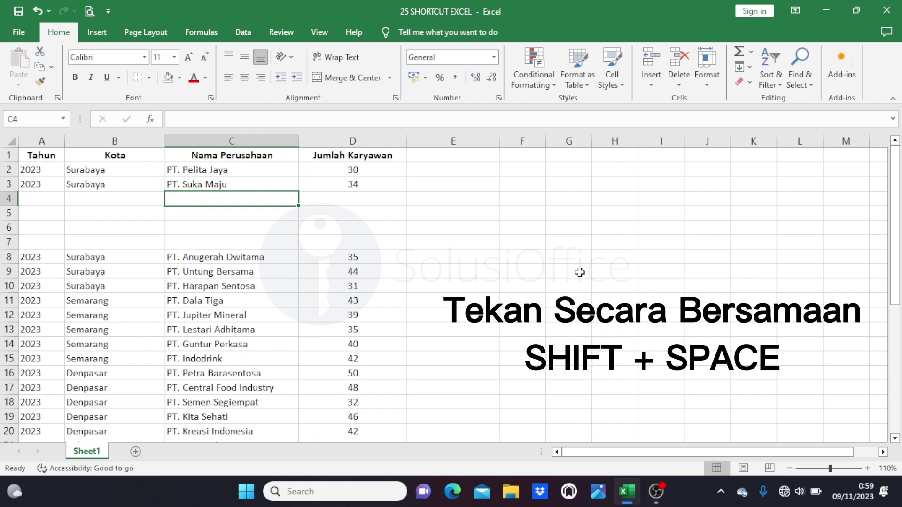
pyautogui.hotkey('shift', 'space')
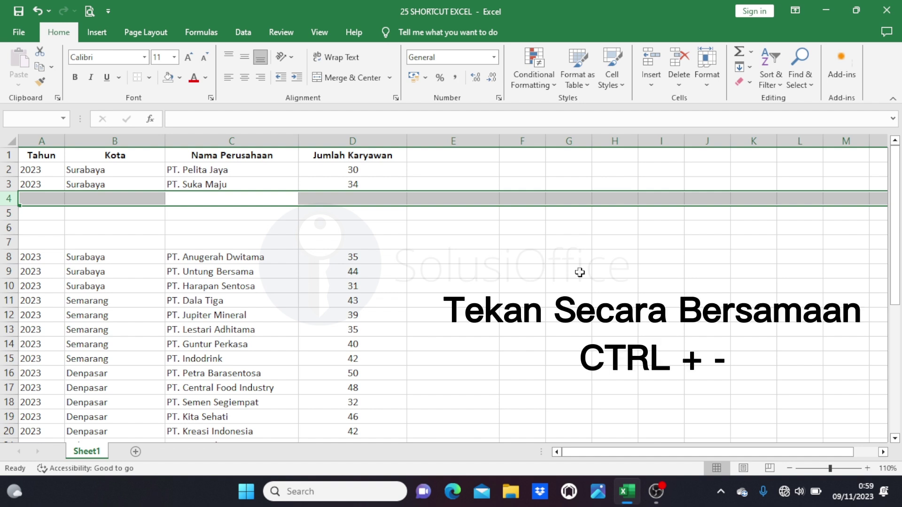
pyautogui.hotkey('ctrl', '-')
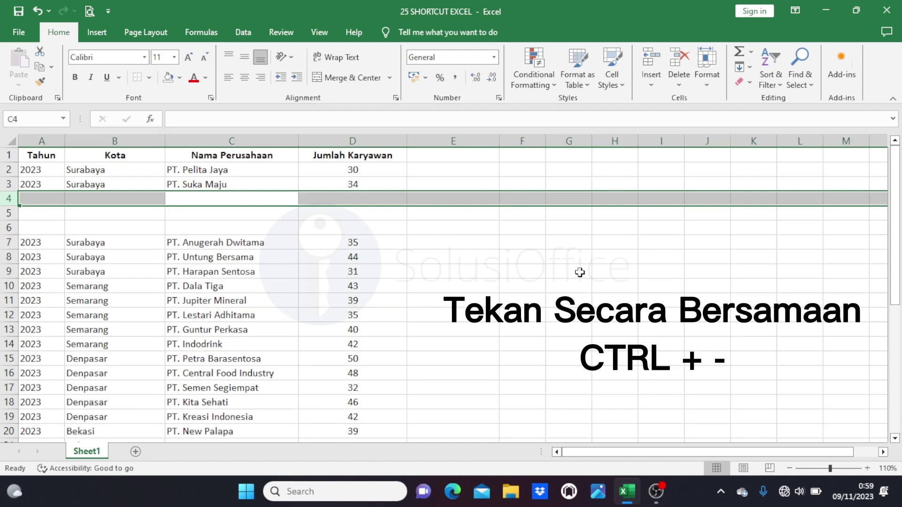
pyautogui.hotkey('ctrl', '-')
pyautogui.hotkey('ctrl', '-')
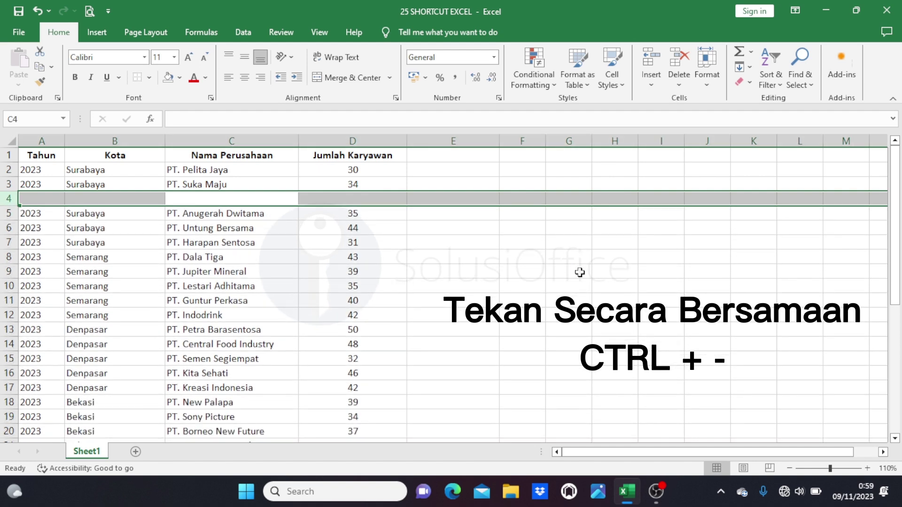
pyautogui.hotkey('ctrl', '-')
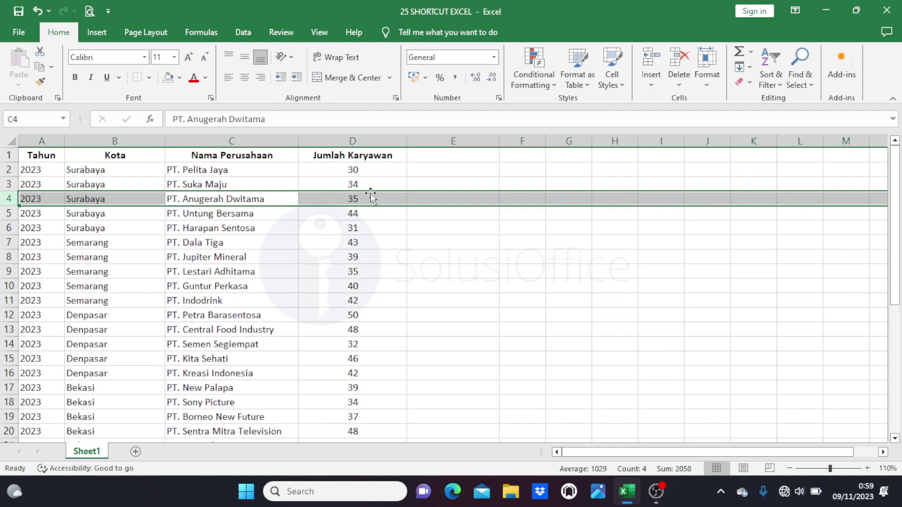
# Hide row 3 with PT. Suka Maju from cell D3, and unhide it again
pyautogui.click(368, 195)
pyautogui.press('Up')
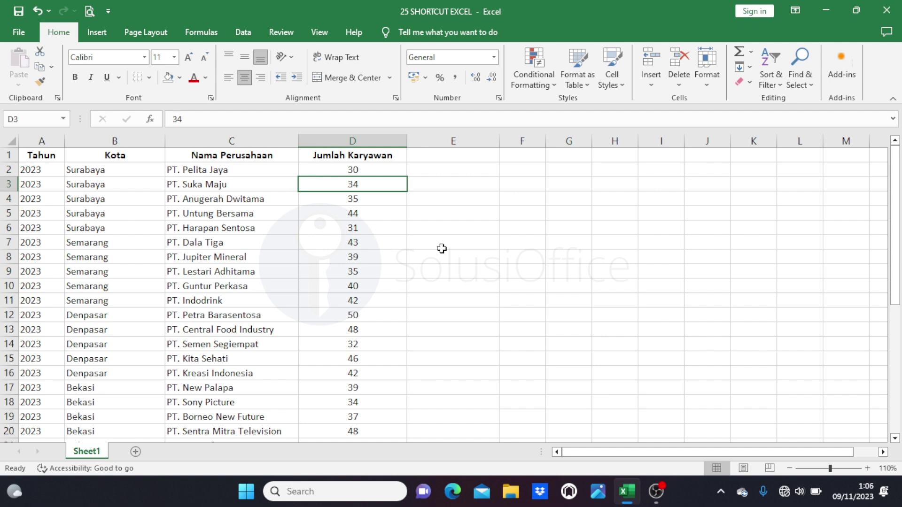
pyautogui.hotkey('ctrl', '9')
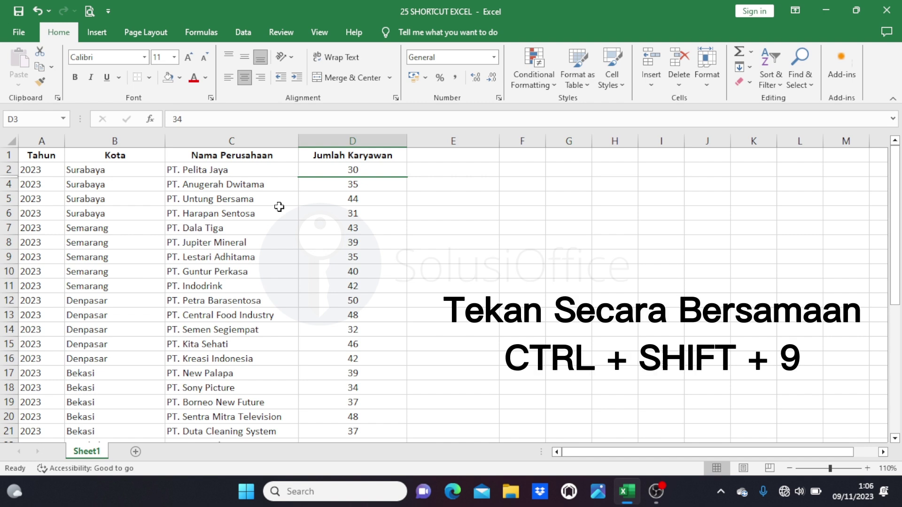
pyautogui.hotkey('ctrl', 'shift', '9')
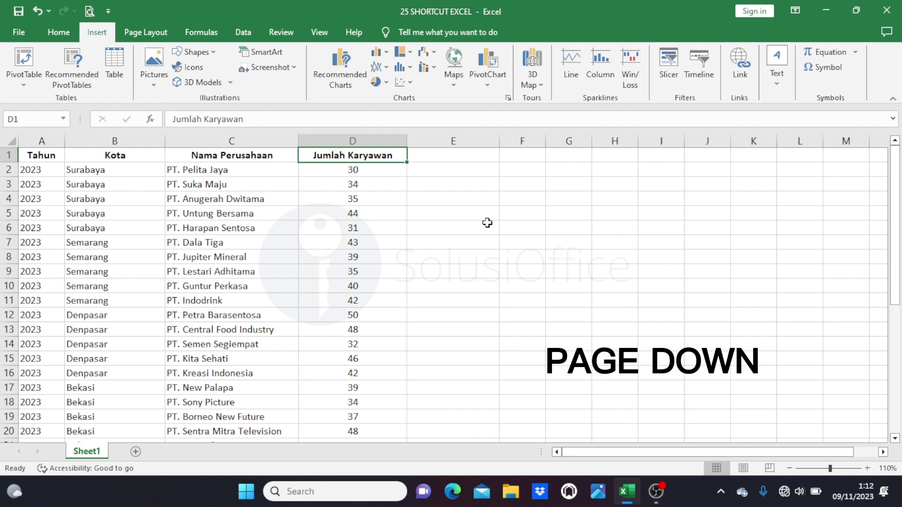
# Move one screen down and back up from D1, and one screen right and back from A1
pyautogui.press('pagedown')
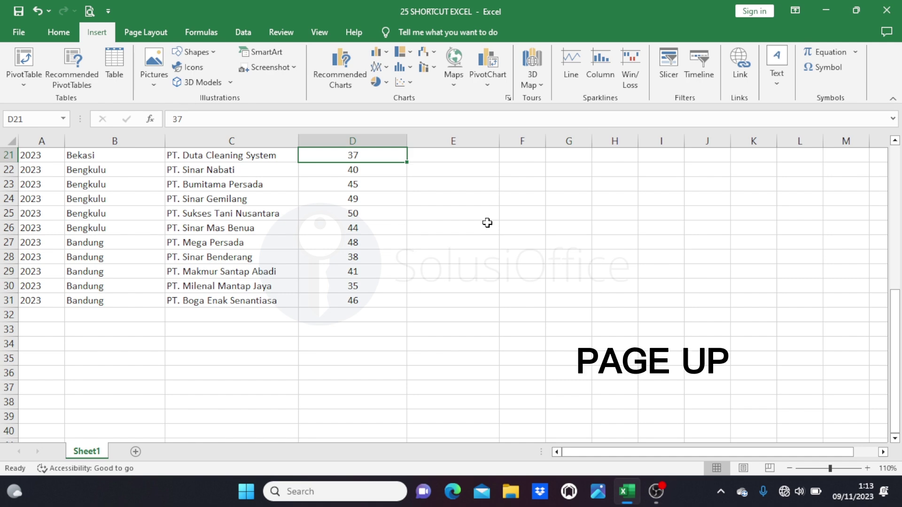
pyautogui.press('pageup')
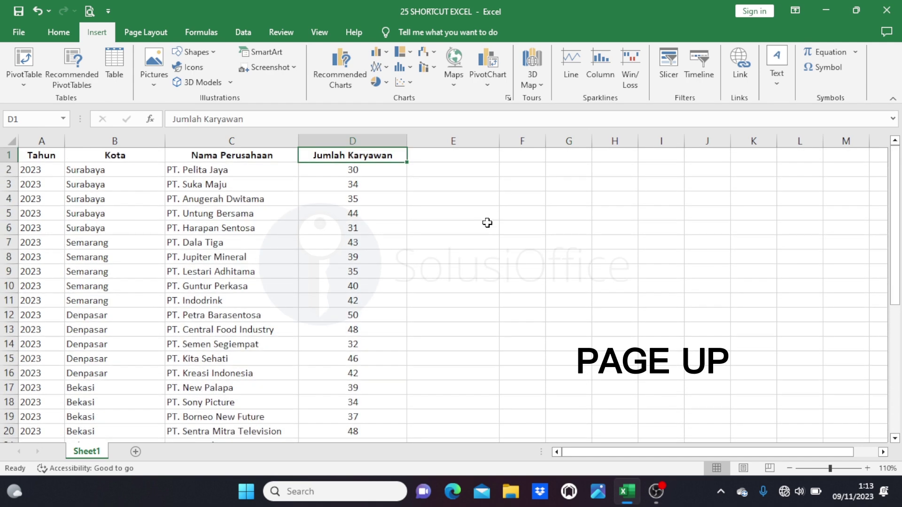
pyautogui.click(49, 159)
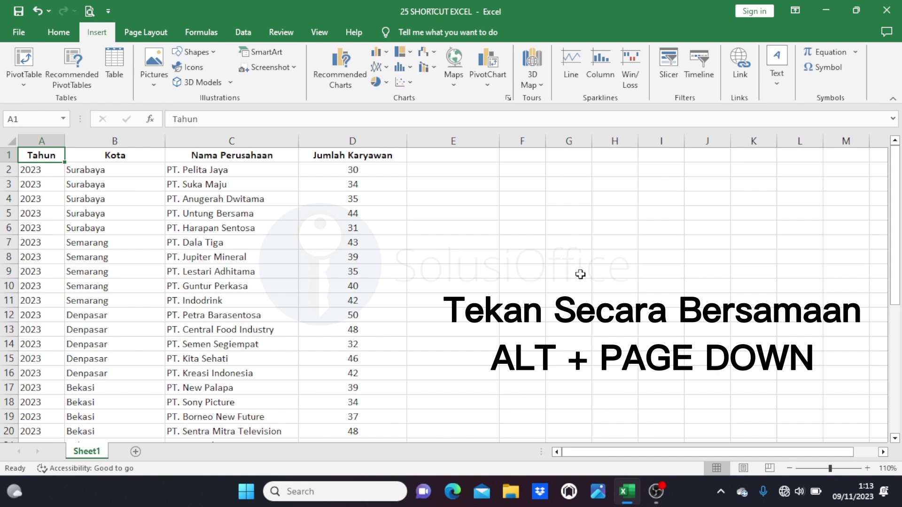
pyautogui.hotkey('alt', 'pagedown')
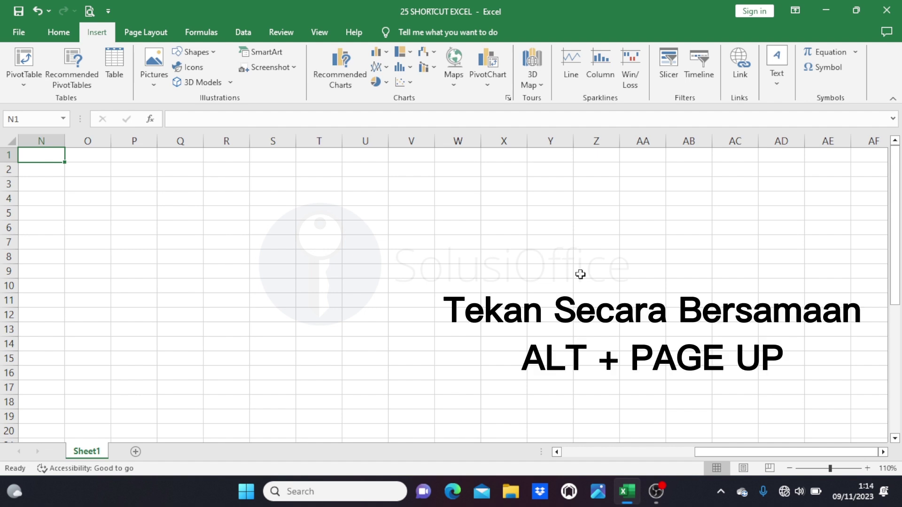
pyautogui.hotkey('alt', 'pageup')
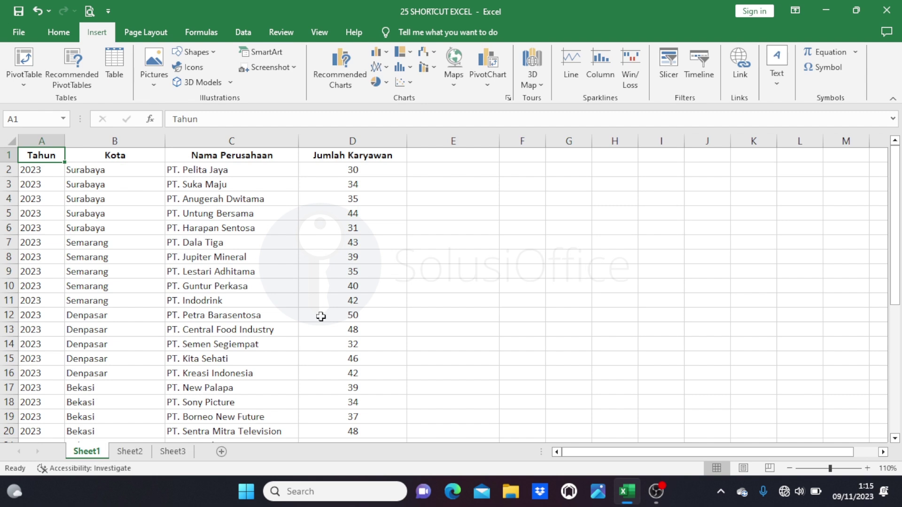
# Switch to Sheet2 and back, and step through the sheets from Sheet1 to Sheet3 and back to Sheet1
pyautogui.click(141, 451)
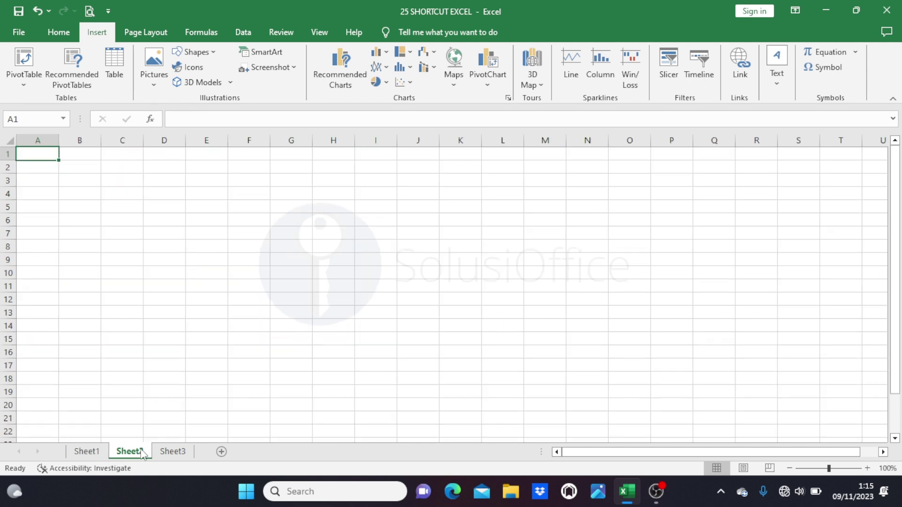
pyautogui.click(86, 452)
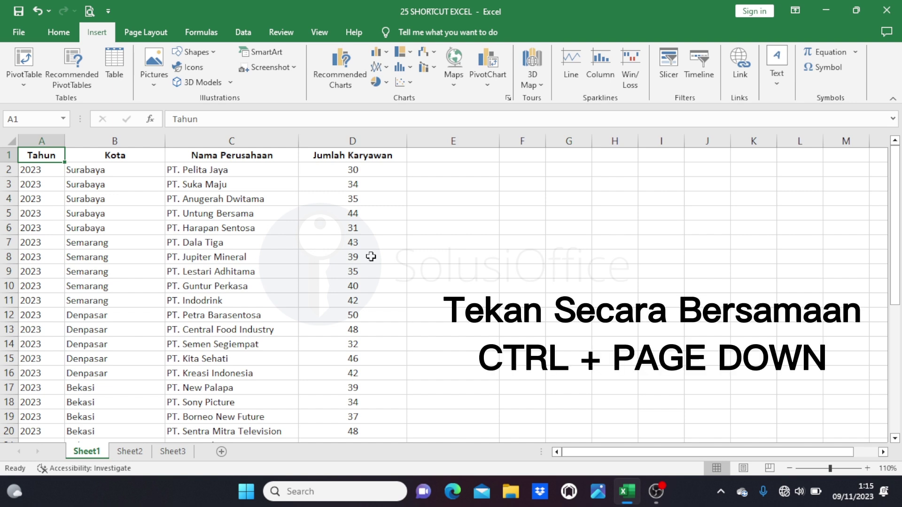
pyautogui.hotkey('ctrl', 'pagedown')
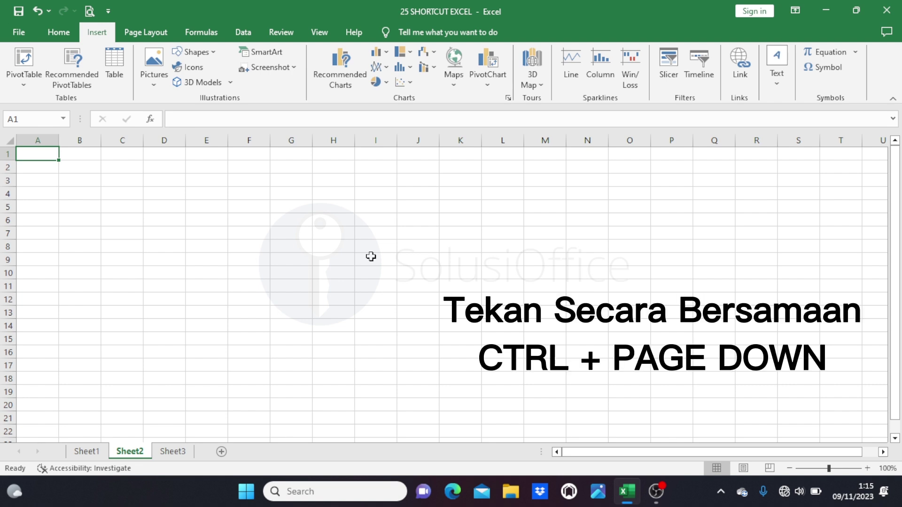
pyautogui.hotkey('ctrl', 'pagedown')
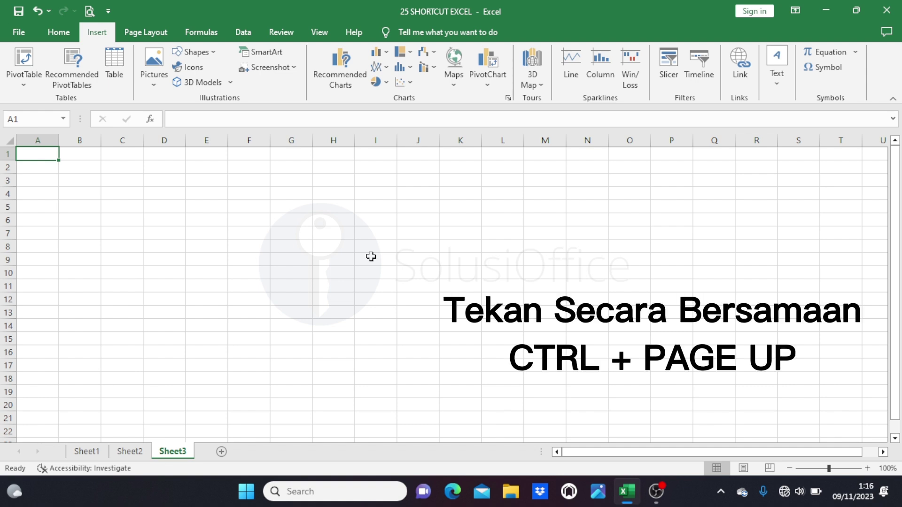
pyautogui.hotkey('ctrl', 'pageup')
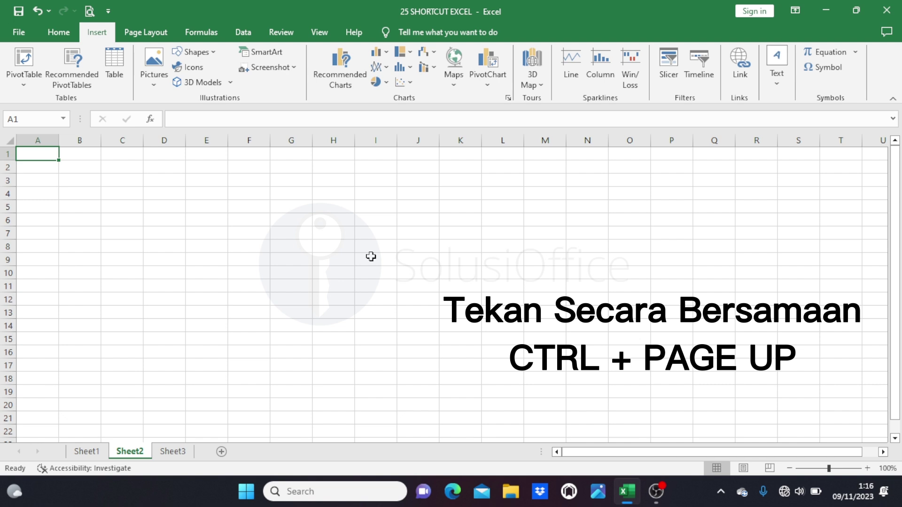
pyautogui.hotkey('ctrl', 'pageup')
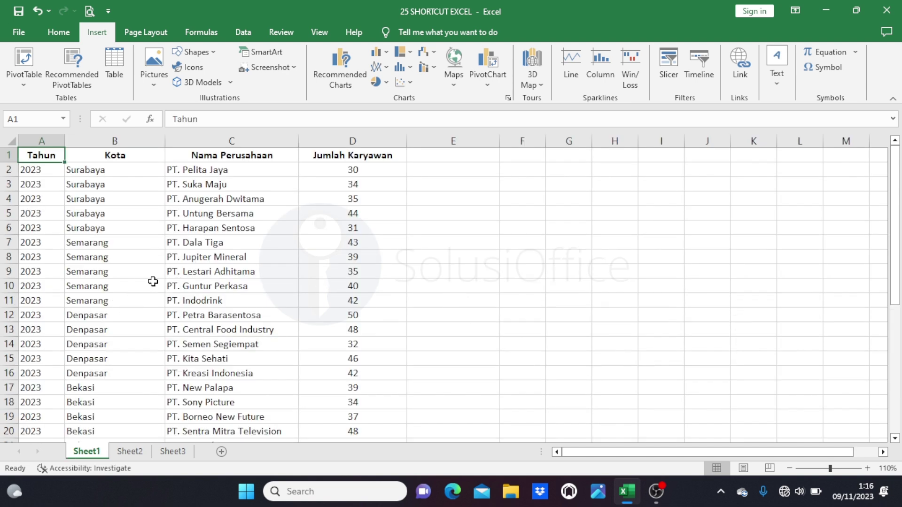
# Enter a SUM formula in F2 that totals the Surabaya employee numbers in D2:D6
pyautogui.click(519, 170)
pyautogui.write('=')
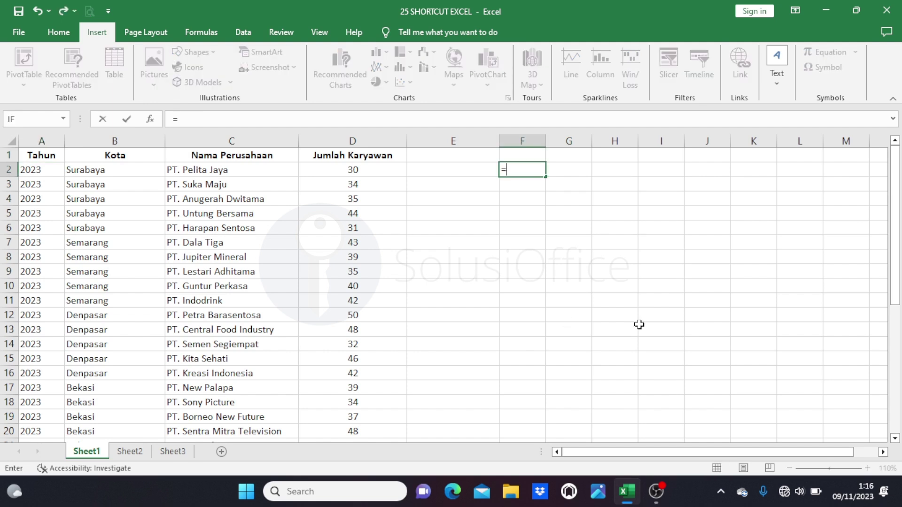
pyautogui.write('sum(')
pyautogui.click(374, 169)
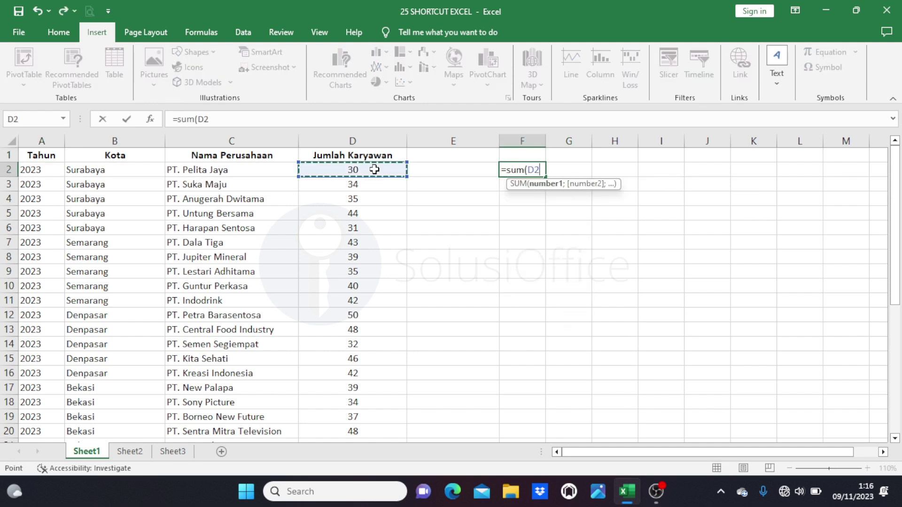
pyautogui.moveTo(375, 170); pyautogui.dragTo(371, 227)
pyautogui.press('Return')
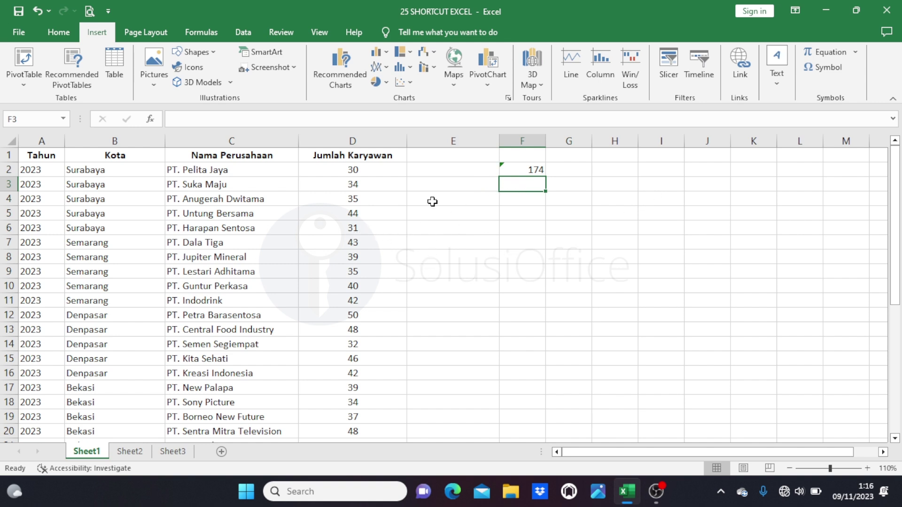
# Open the SUM formula in F2 for editing and leave it again, two times in a row
pyautogui.doubleClick(516, 171)
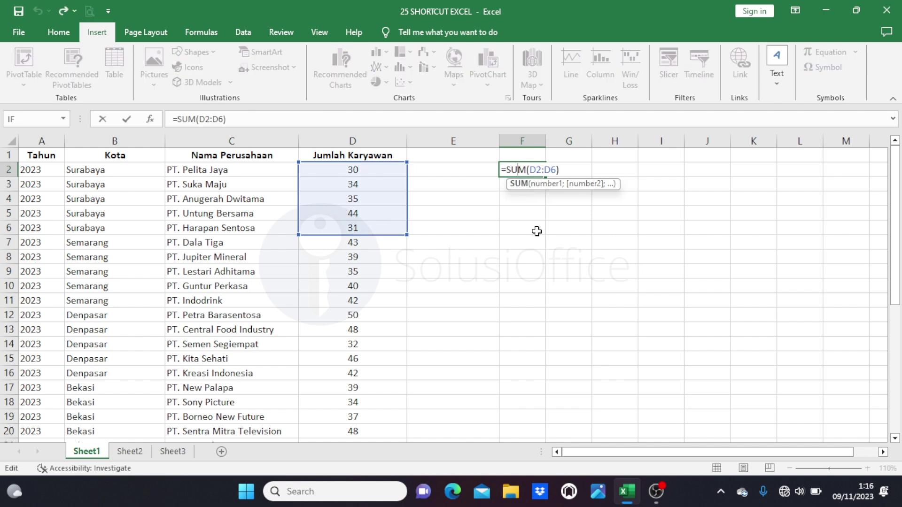
pyautogui.click(512, 205)
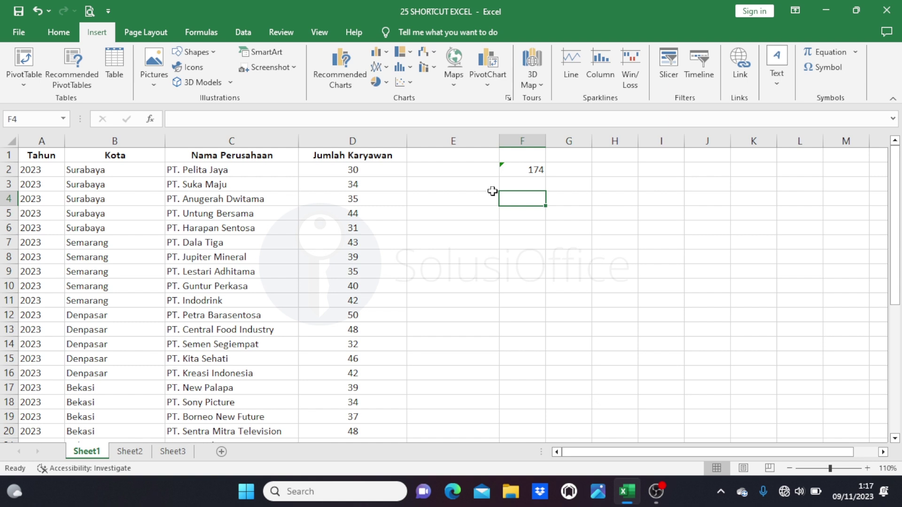
pyautogui.click(530, 171)
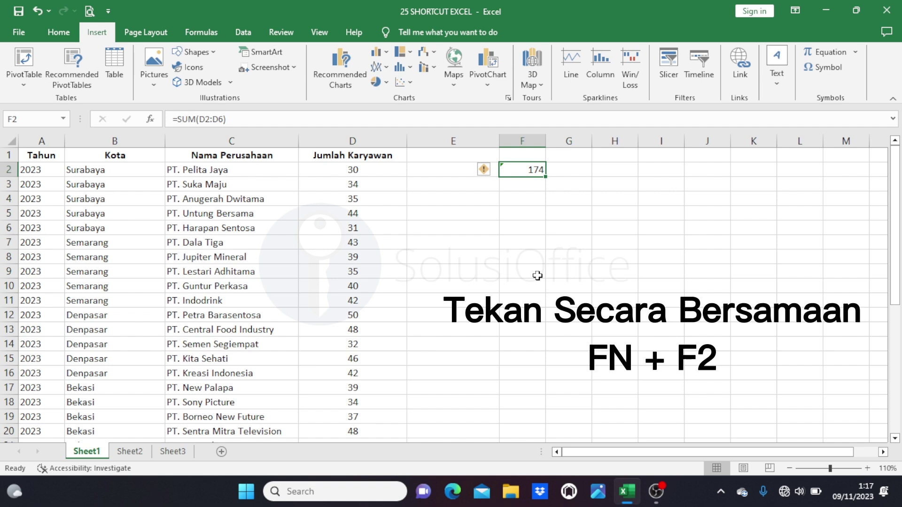
pyautogui.press('F2')
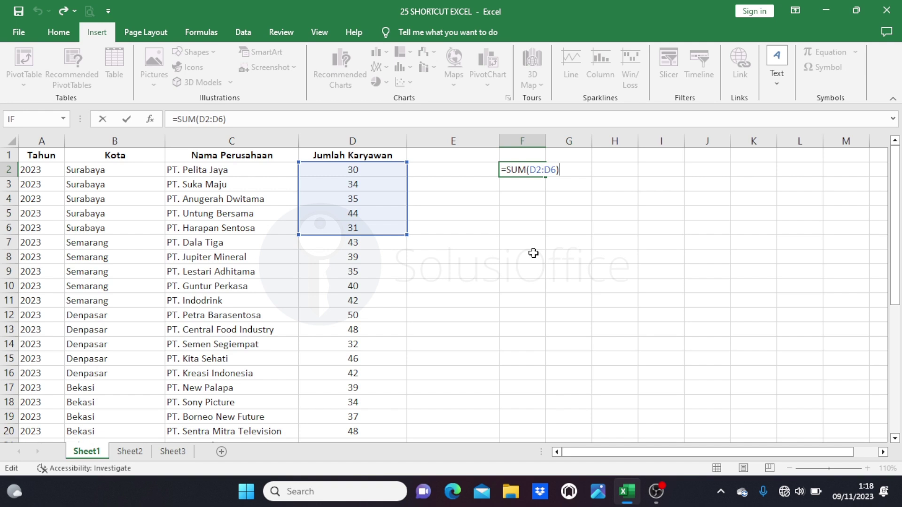
pyautogui.click(530, 213)
# Clear the formula from F2, and enter the labels Tanggal in E2 and Waktu in E3
pyautogui.click(529, 171)
pyautogui.press('Delete')
pyautogui.press('Left')
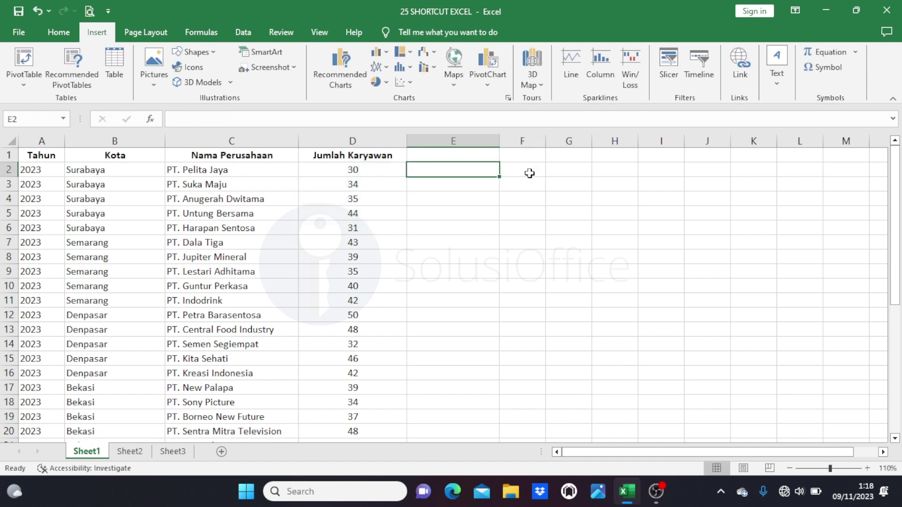
pyautogui.write('Tan')
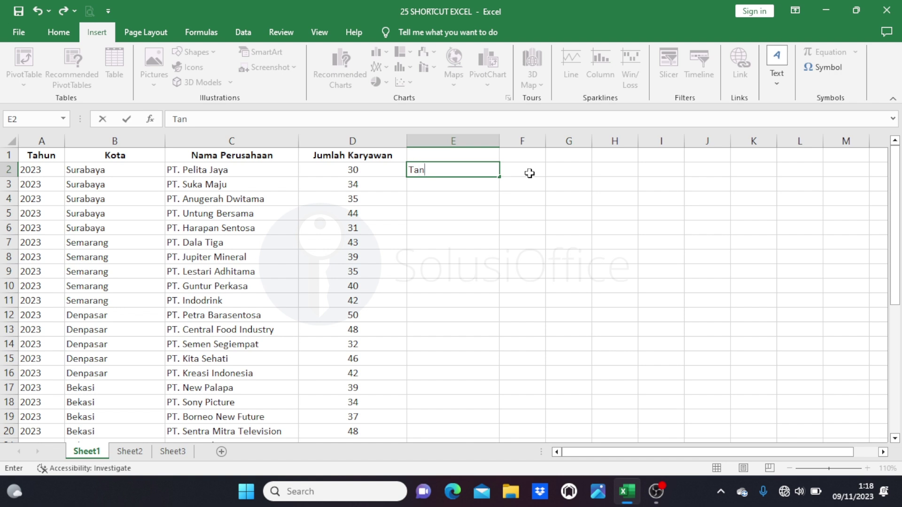
pyautogui.write('ggal')
pyautogui.press('Return')
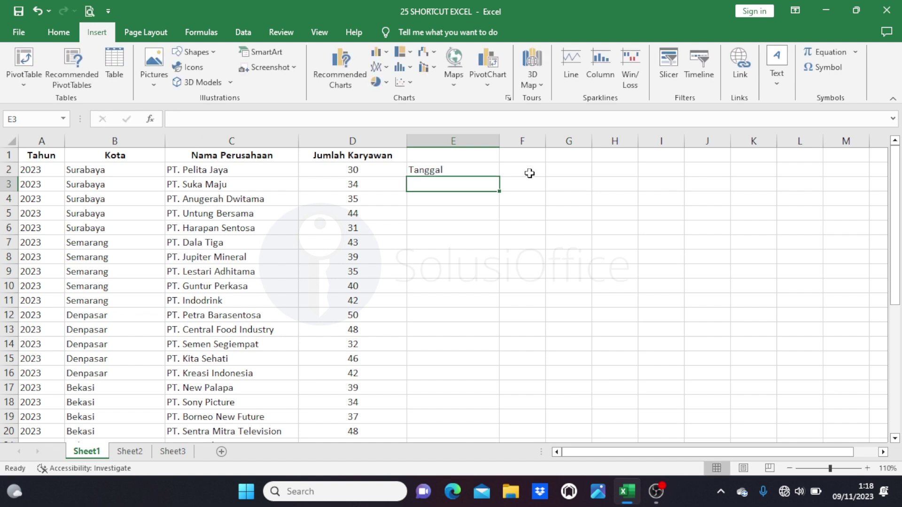
pyautogui.write('Waktu')
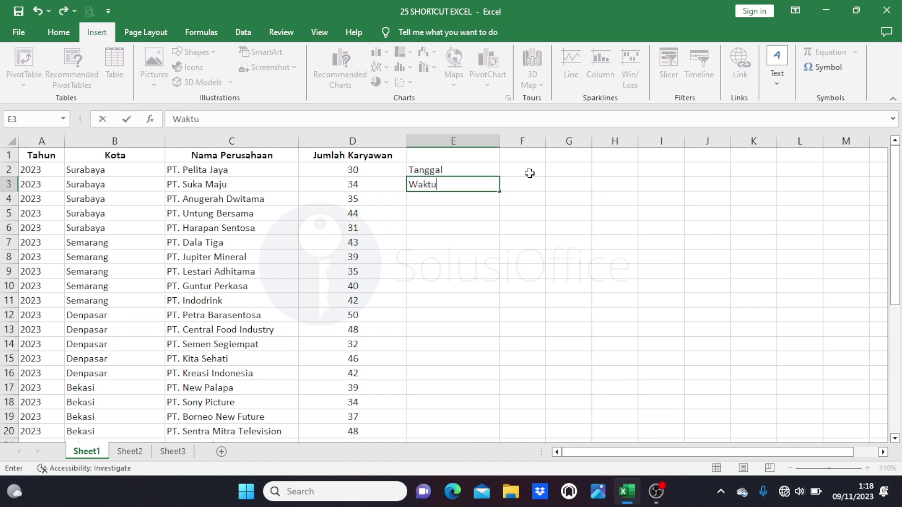
pyautogui.press('Return')
# Widen column F slightly and insert the current date in F2 beside the Tanggal label
pyautogui.click(529, 173)
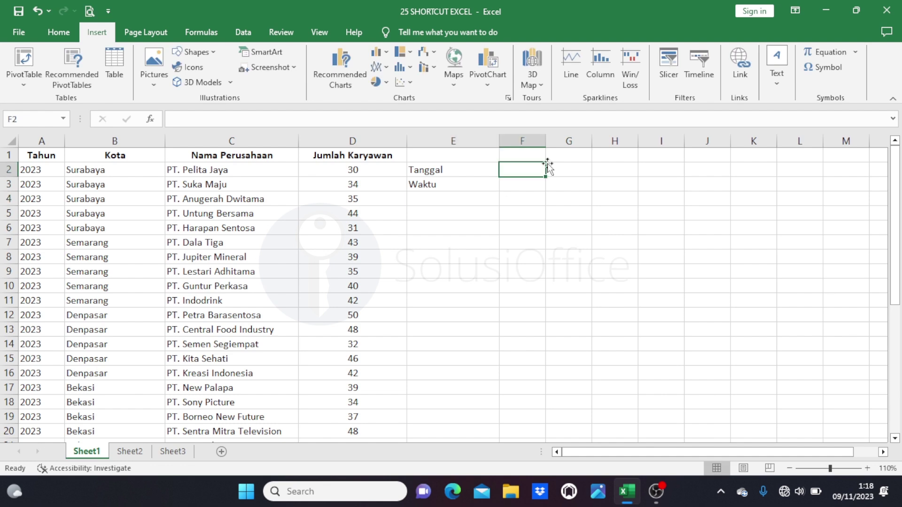
pyautogui.moveTo(544, 144); pyautogui.dragTo(556, 146)
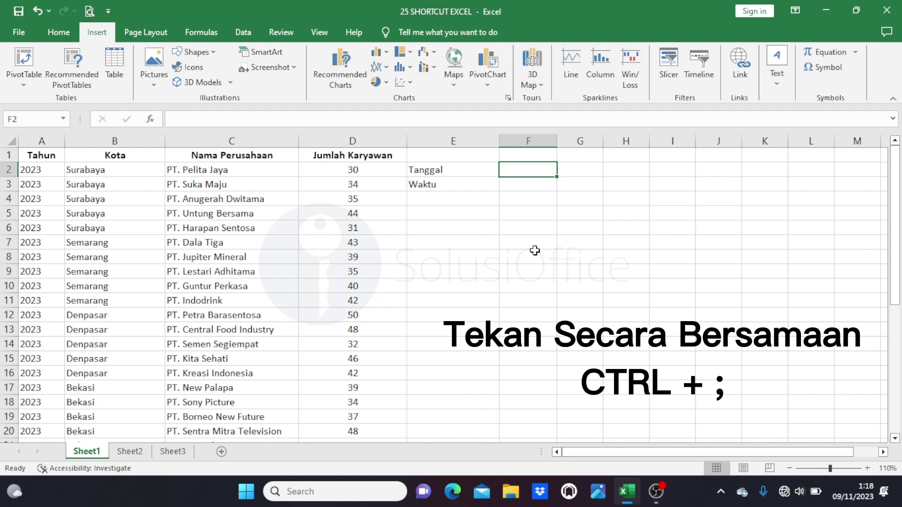
pyautogui.hotkey('ctrl', ';')
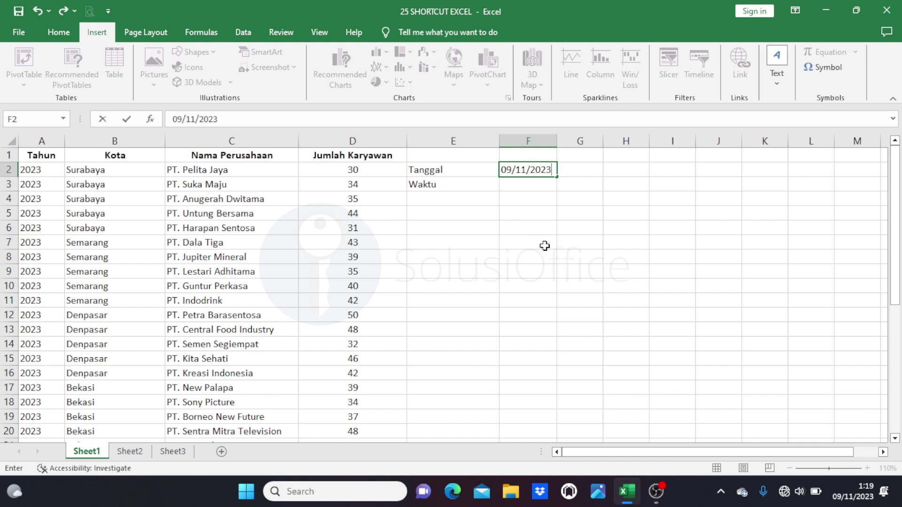
# Insert the current time in F3 beside the Waktu label, and select the block E2:F3
pyautogui.click(523, 185)
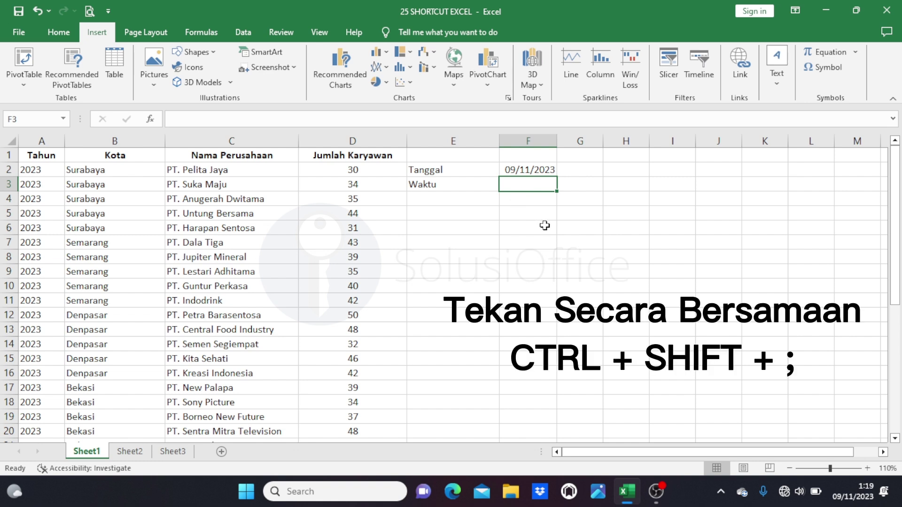
pyautogui.hotkey('ctrl', 'shift', ';')
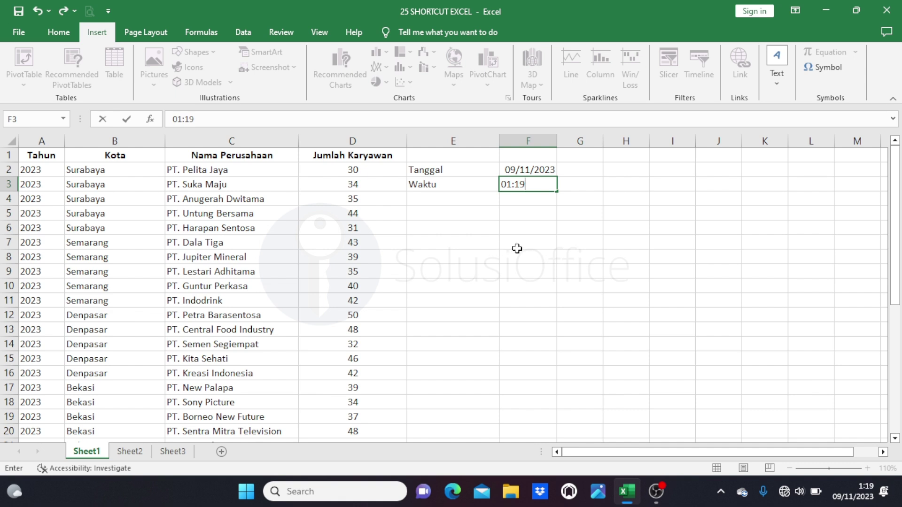
pyautogui.moveTo(440, 170); pyautogui.dragTo(523, 186)
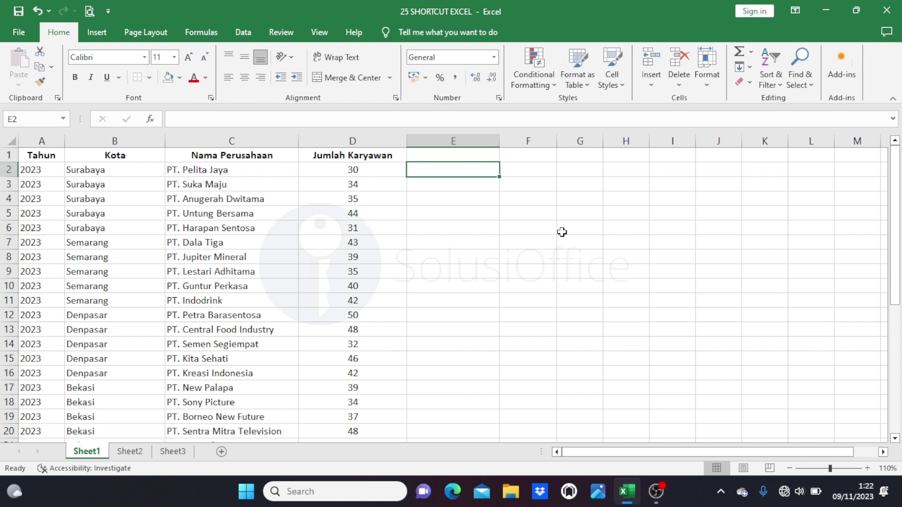
# Enter valid in E2 and fill it down to E11, and clear the filled range again
pyautogui.write('valid')
pyautogui.hotkey('ctrl', 'Return')
pyautogui.moveTo(498, 178); pyautogui.dragTo(493, 301)
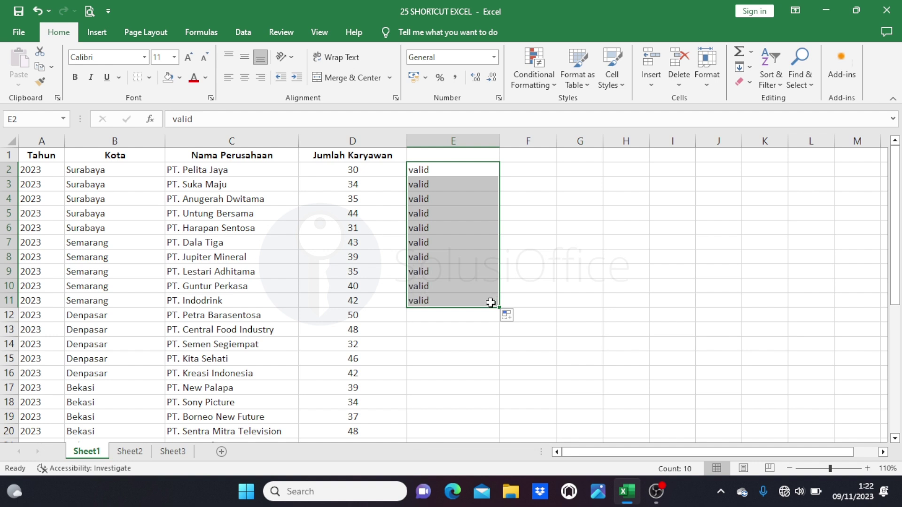
pyautogui.press('Delete')
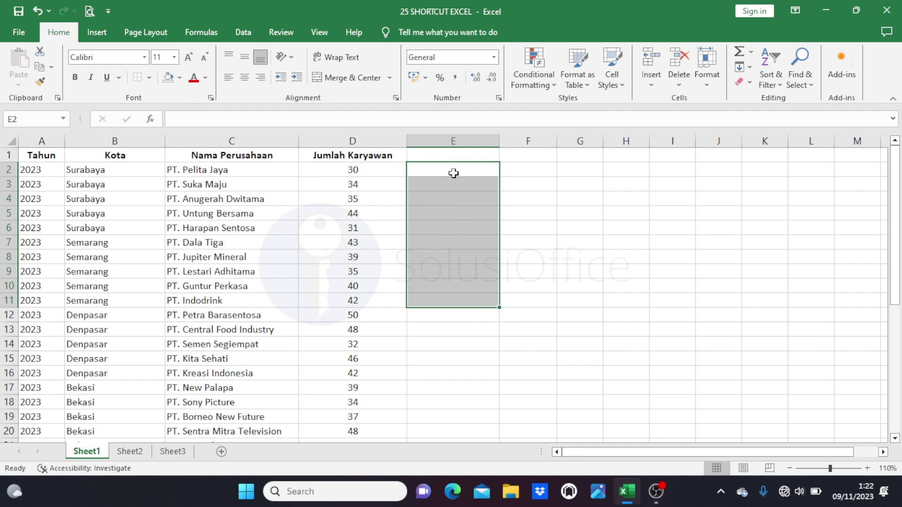
# Enter valid into all cells of E2:E18 at once, and clear the range again
pyautogui.moveTo(455, 174); pyautogui.dragTo(450, 399)
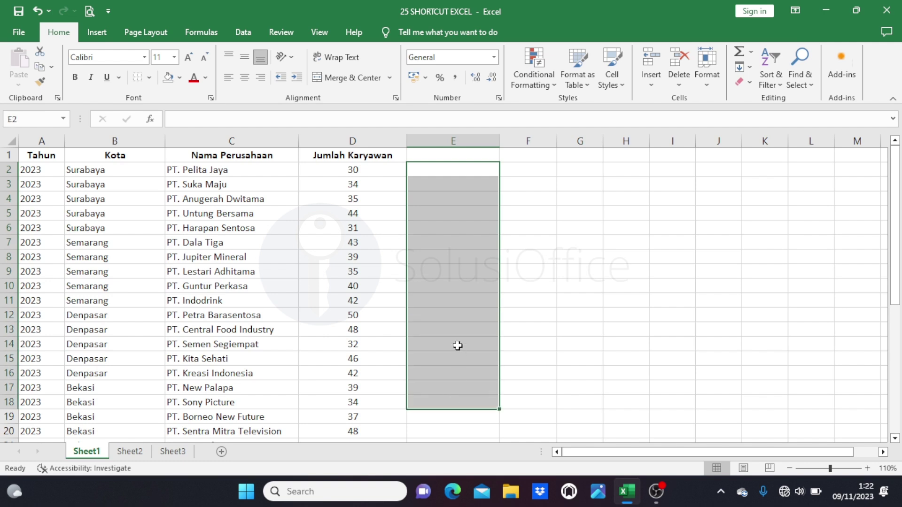
pyautogui.write('v')
pyautogui.press('BackSpace')
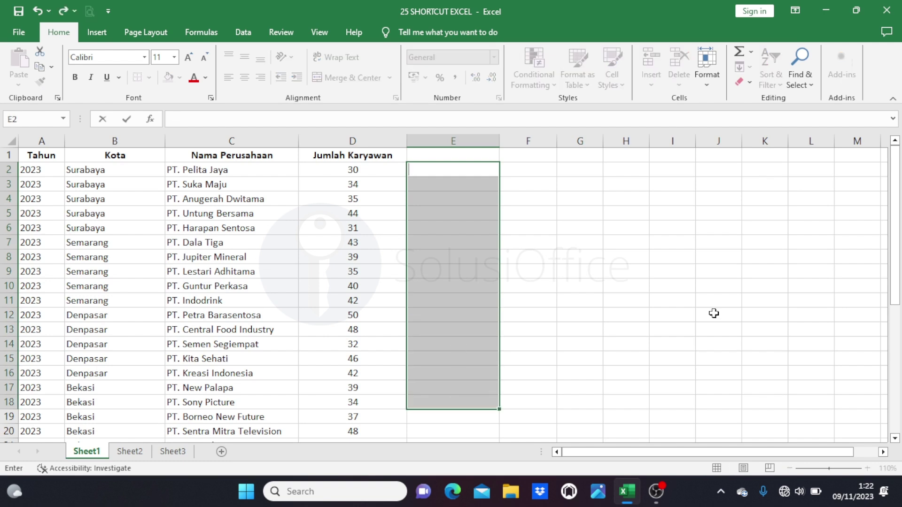
pyautogui.write('valid')
pyautogui.hotkey('ctrl', 'Return')
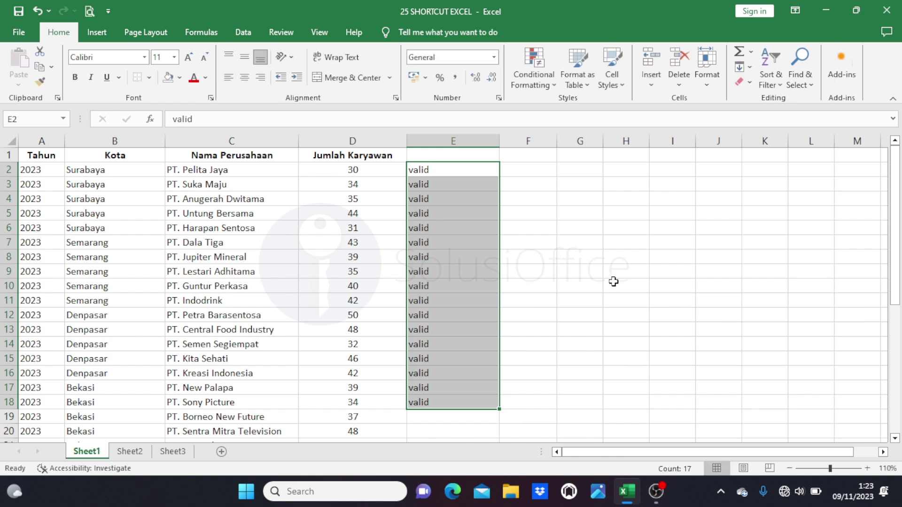
pyautogui.press('Delete')
pyautogui.click(566, 184)
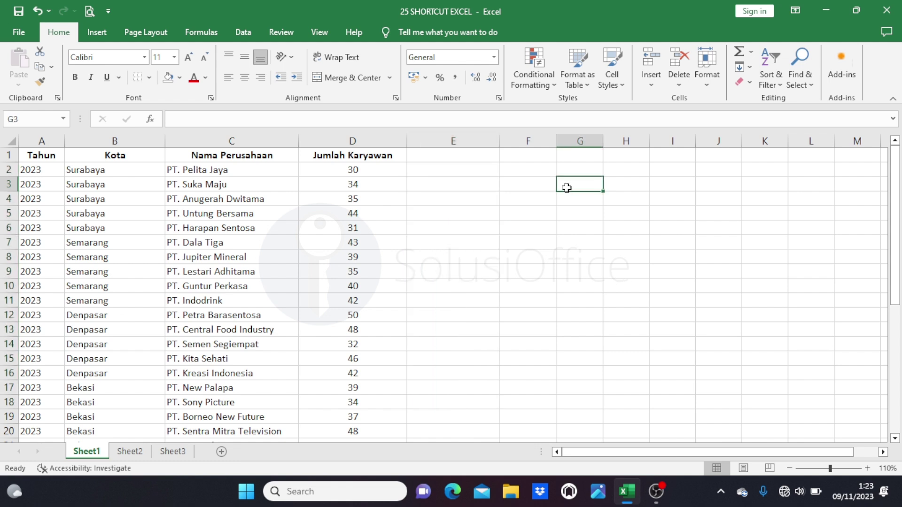